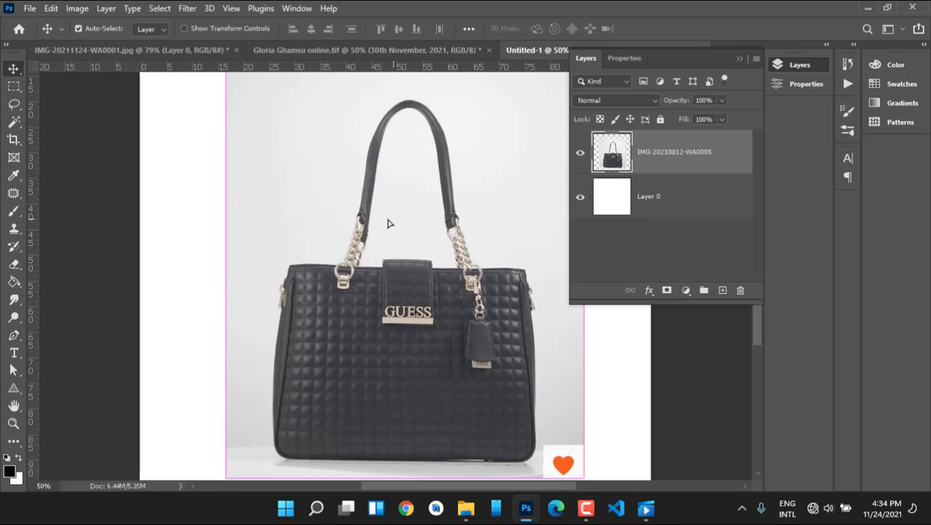
- Reposition the handbag image horizontally on the white canvas and add a white layer mask to its layer
drag(387, 222, 364, 227)
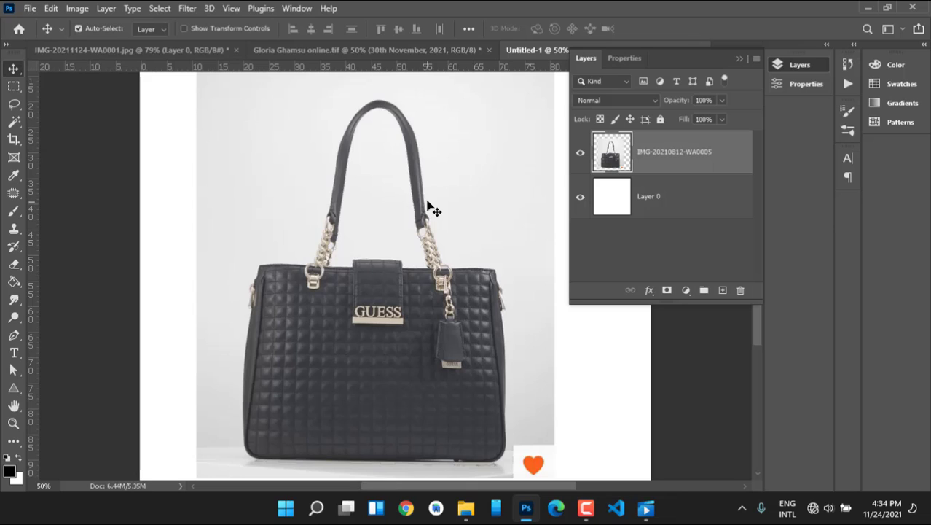
mouse_move(451, 200)
mouse_down()
mouse_move(455, 187)
mouse_move(453, 202)
mouse_up()
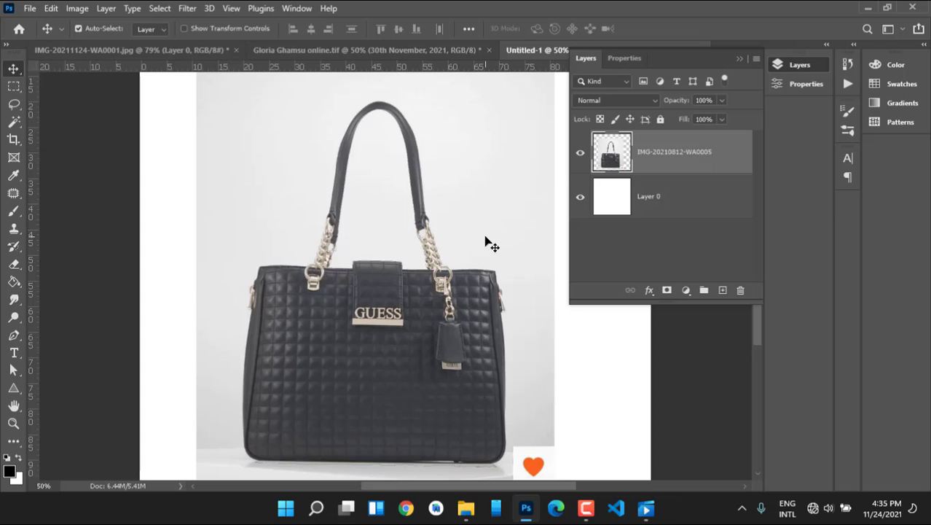
click(666, 291)
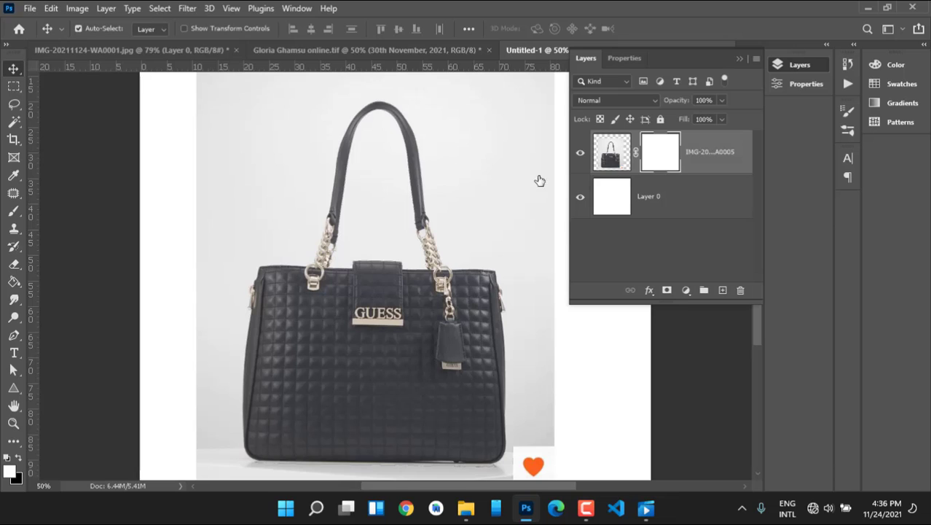
drag(404, 220, 440, 220)
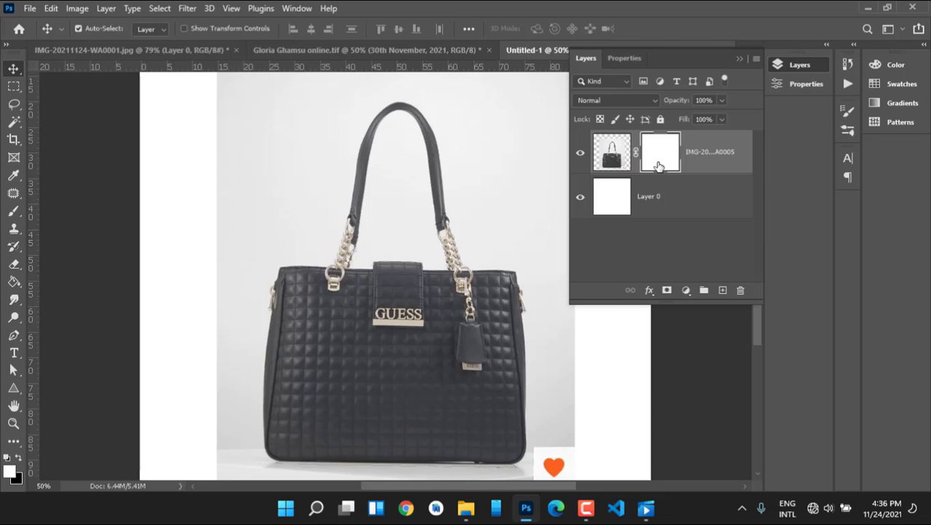
- Fill the handbag's layer mask with black to hide the image, and refill it with white to reveal it
click(19, 458)
key(alt+BackSpace)
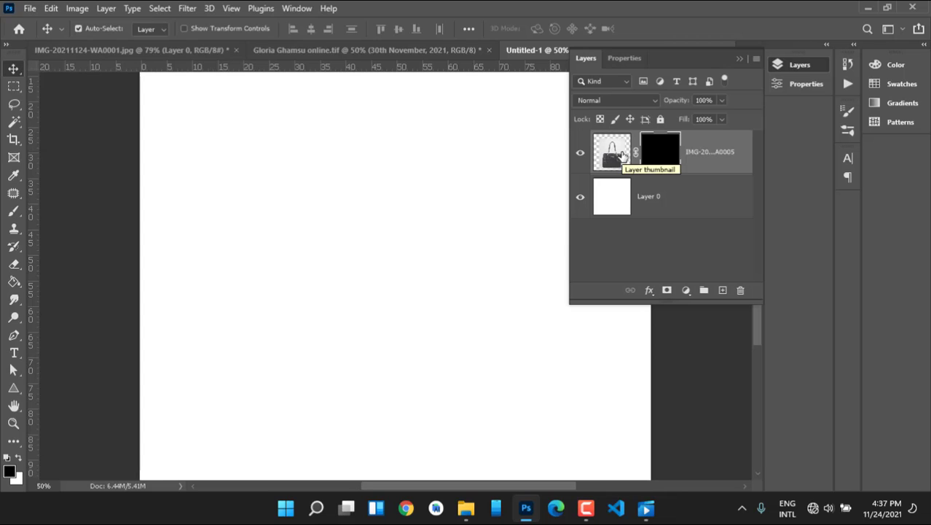
click(21, 459)
key(alt+BackSpace)
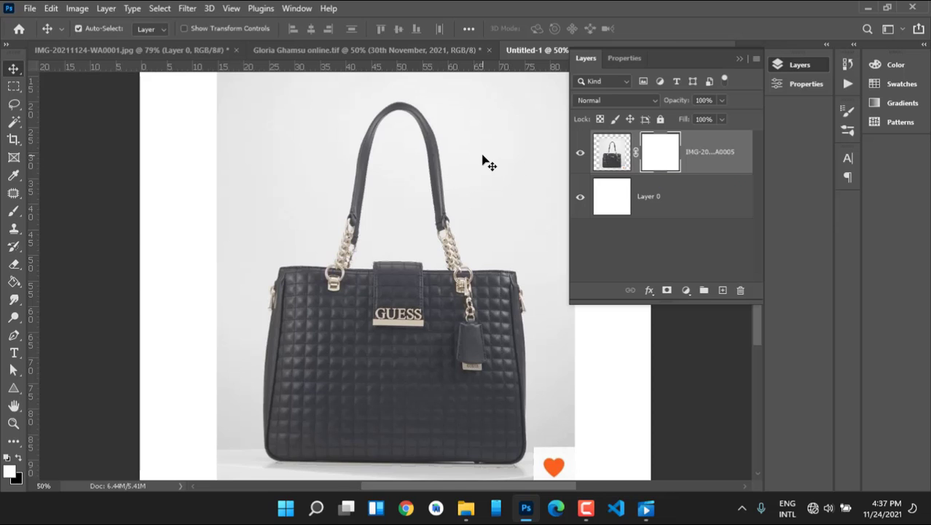
- Move the handbag image slightly down and to the left on the canvas, and activate the Brush tool
drag(474, 151, 465, 170)
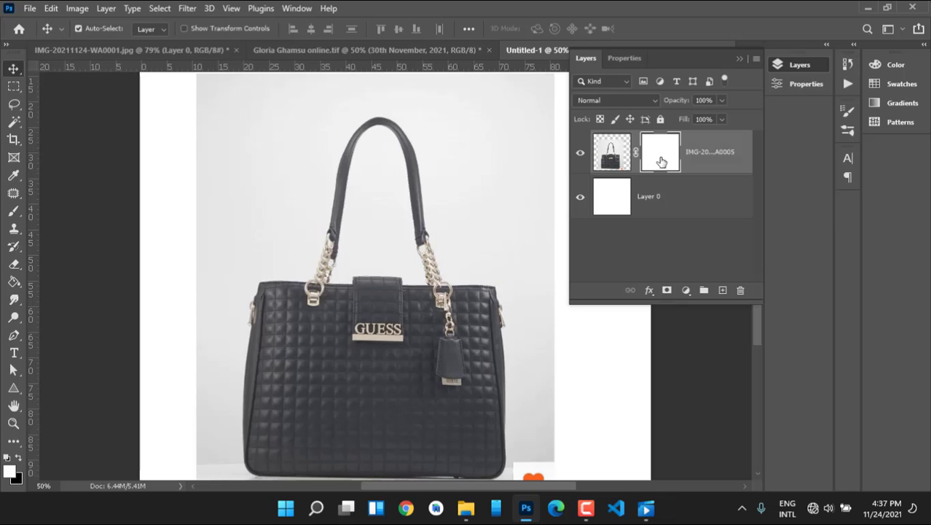
mouse_move(362, 246)
mouse_down()
mouse_move(366, 236)
mouse_move(363, 251)
mouse_up()
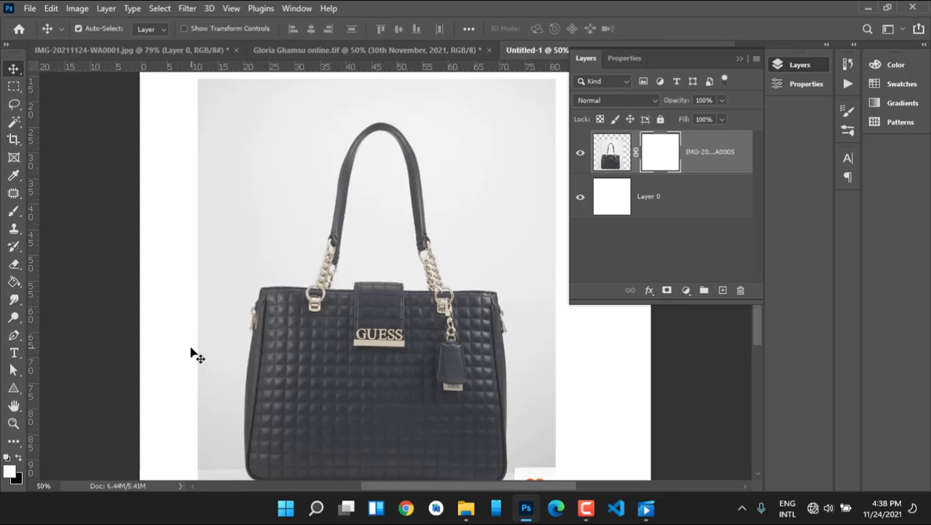
key(b)
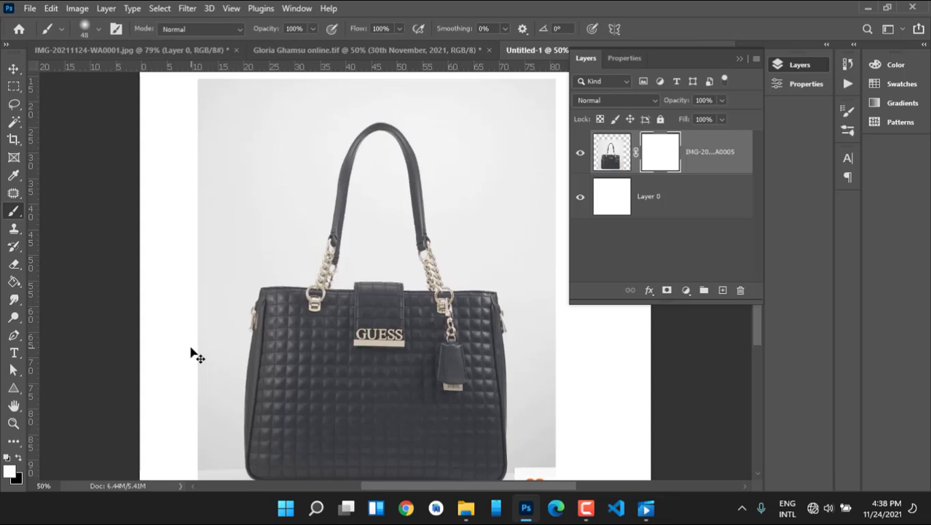
- Try a soft black brush stroke directly on the image pixels beside the handbag's handle, and undo it
click(610, 161)
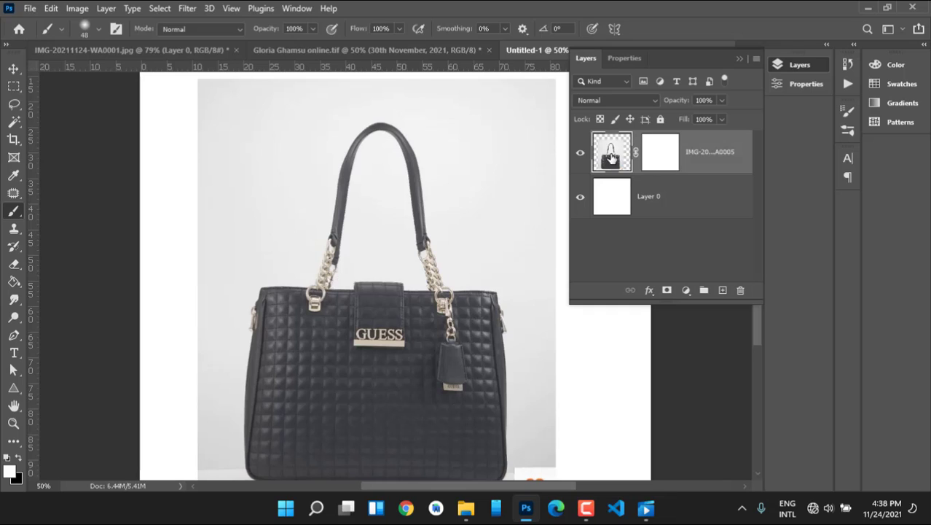
double_click(665, 156)
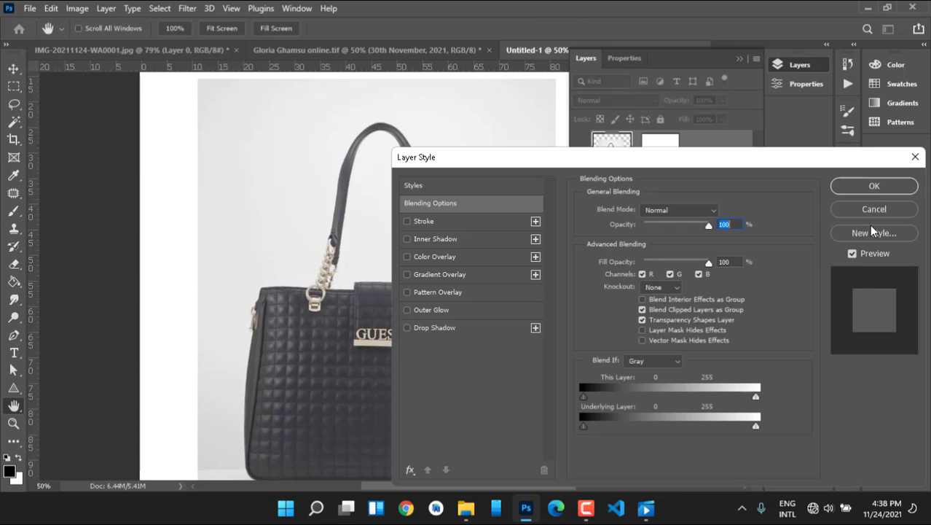
click(872, 212)
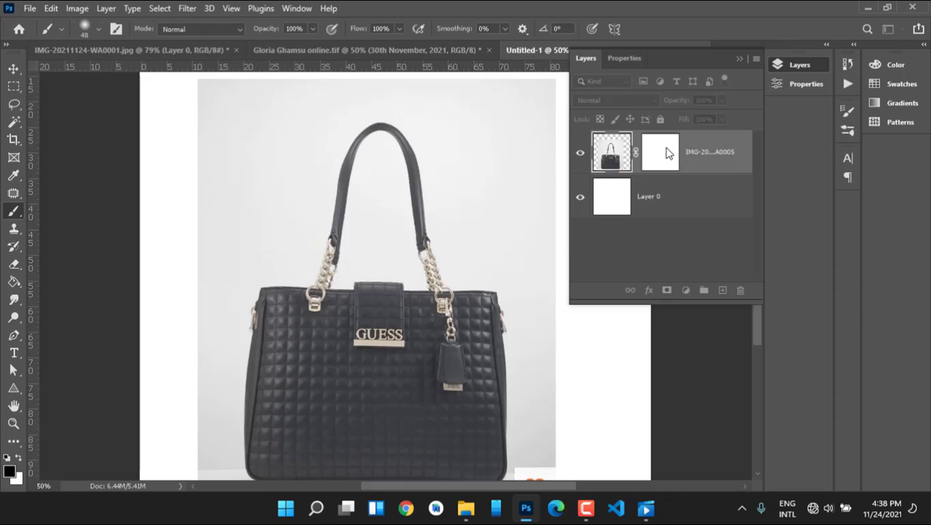
click(656, 166)
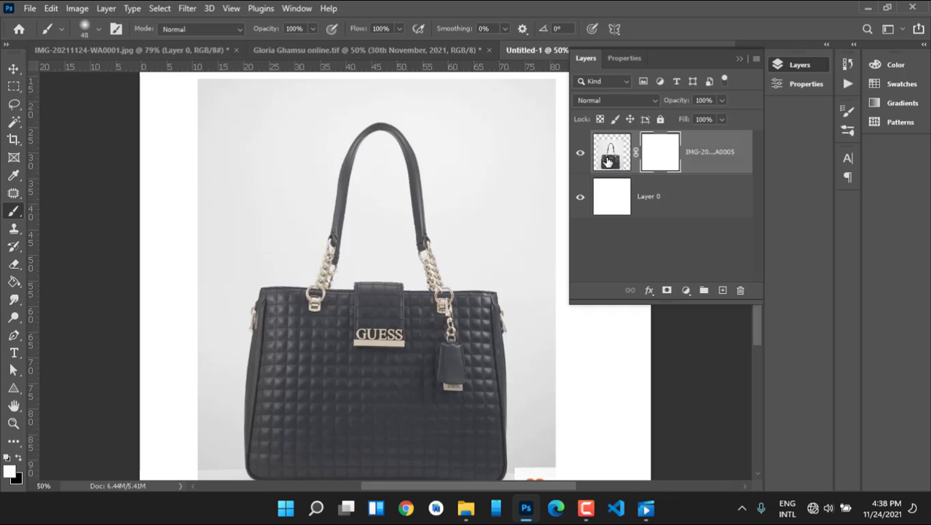
click(609, 163)
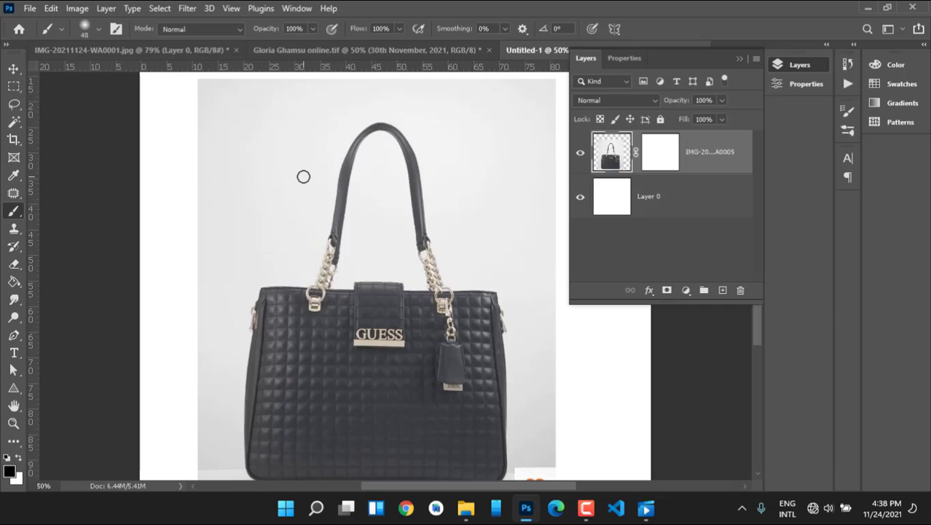
mouse_move(303, 176)
mouse_down()
mouse_move(277, 194)
mouse_move(320, 175)
mouse_move(304, 186)
mouse_up()
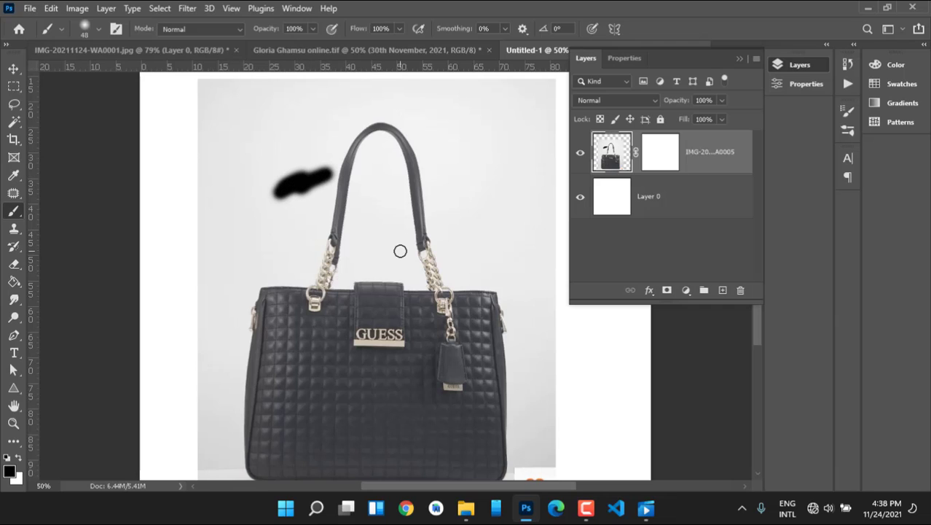
key(ctrl+z)
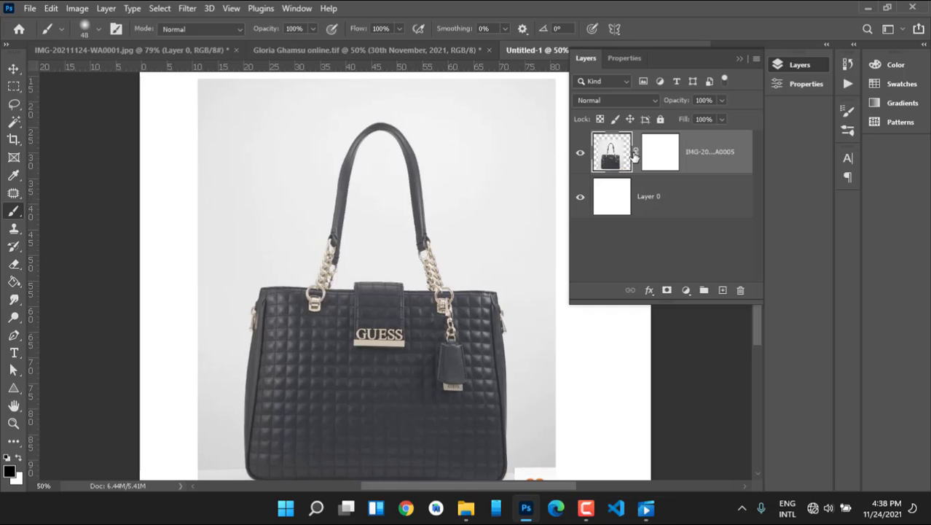
- Paint black on the layer mask with a 124 px soft round brush to hide the upper-left background
click(659, 158)
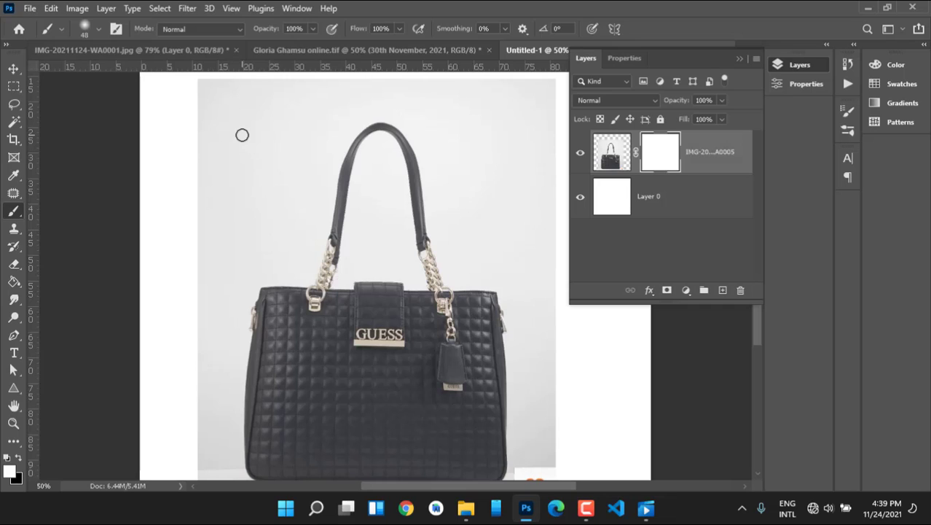
right_click(281, 166)
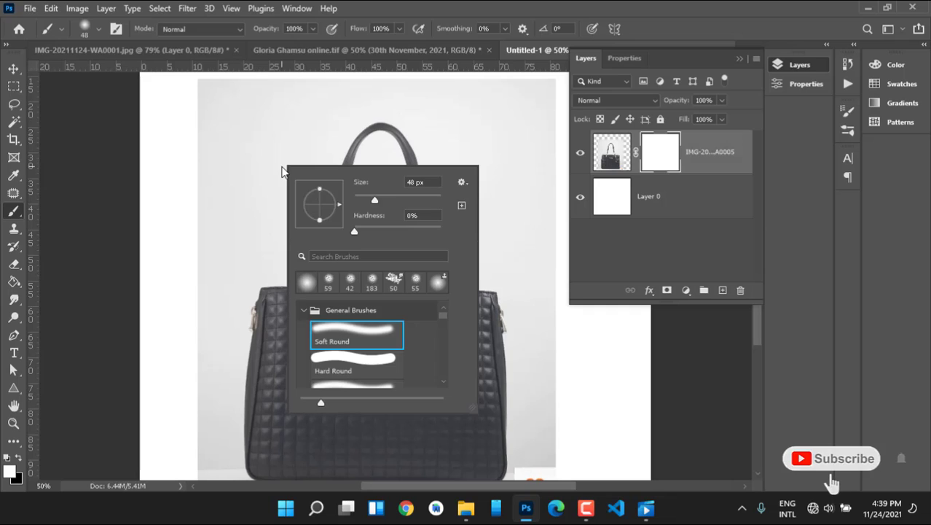
click(402, 197)
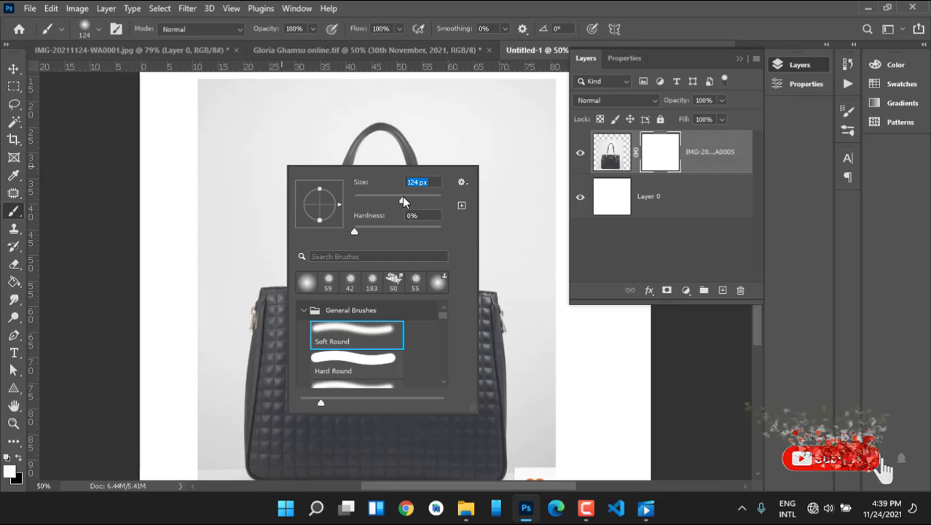
click(19, 458)
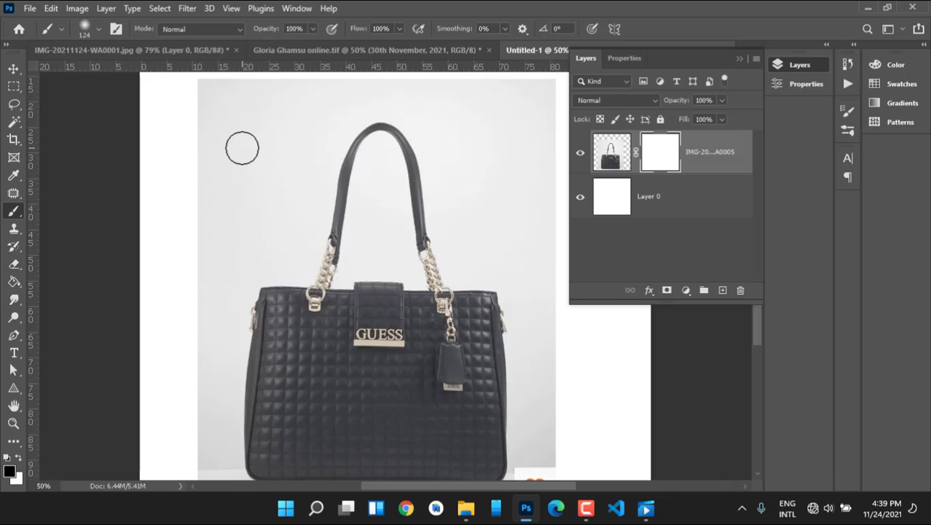
mouse_move(206, 88)
mouse_down()
mouse_move(206, 123)
mouse_move(223, 100)
mouse_move(190, 117)
mouse_move(222, 96)
mouse_move(197, 101)
mouse_move(355, 83)
mouse_move(297, 108)
mouse_move(349, 88)
mouse_move(279, 133)
mouse_move(245, 134)
mouse_move(230, 166)
mouse_move(236, 116)
mouse_move(219, 135)
mouse_move(234, 183)
mouse_up()
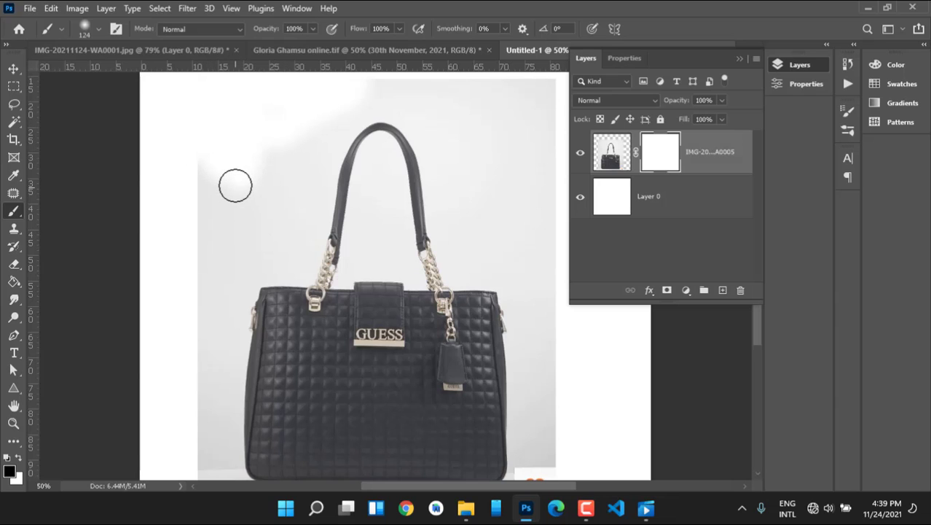
- Enlarge the brush to 464 px and mask out the background on both sides of the handle
right_click(234, 183)
drag(355, 219, 380, 216)
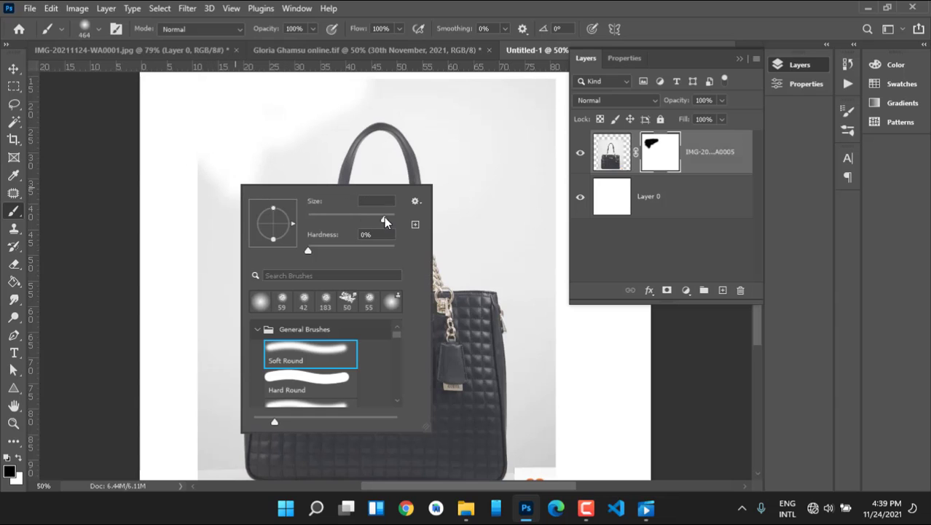
click(259, 162)
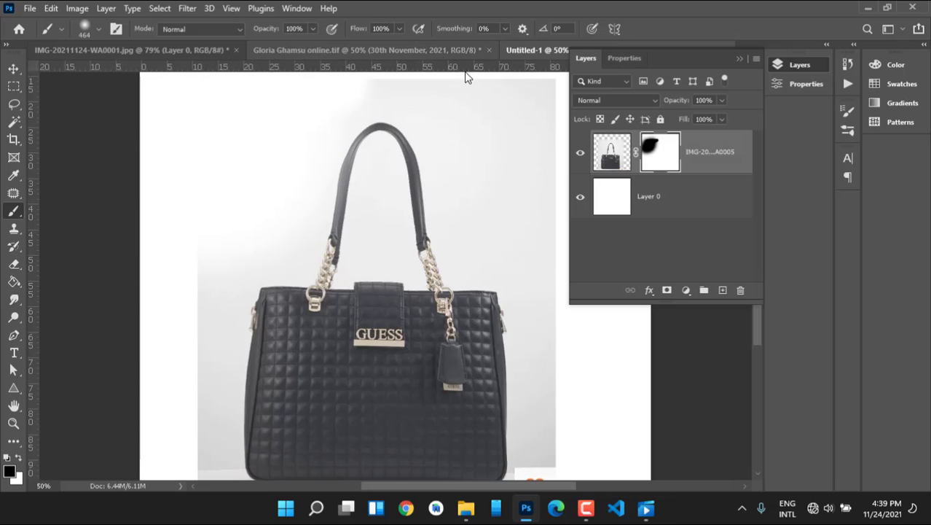
drag(503, 106, 538, 142)
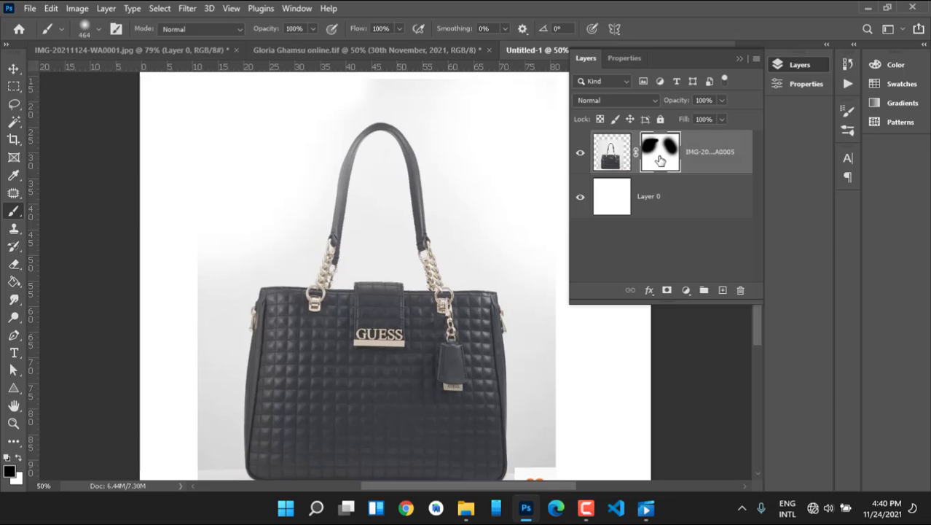
- Reduce the soft round brush size to 102 px
right_click(431, 161)
click(525, 195)
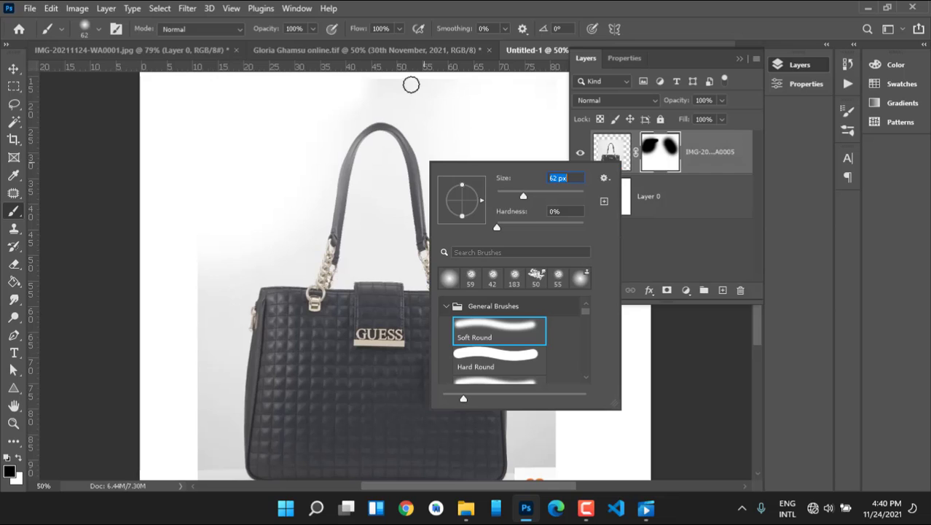
click(541, 193)
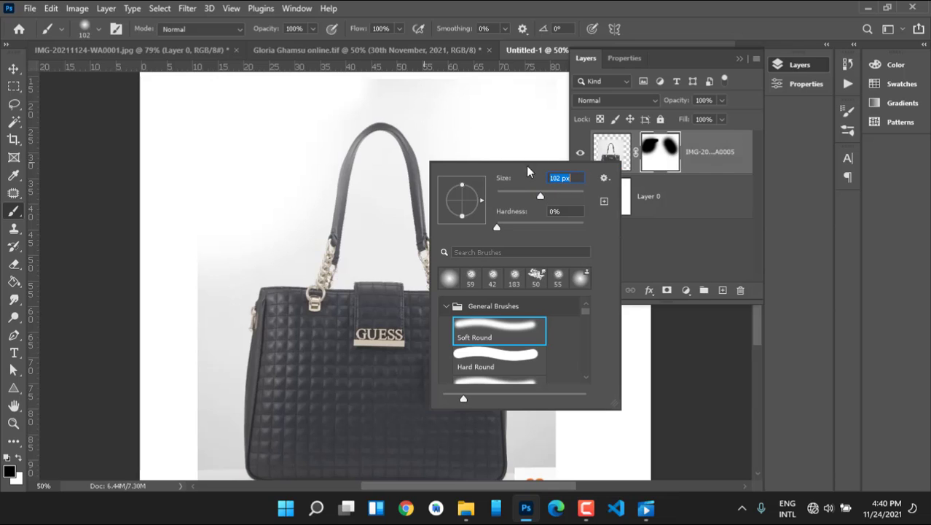
- Try masking out the background strip directly above the handle, and undo the brush stroke
click(433, 103)
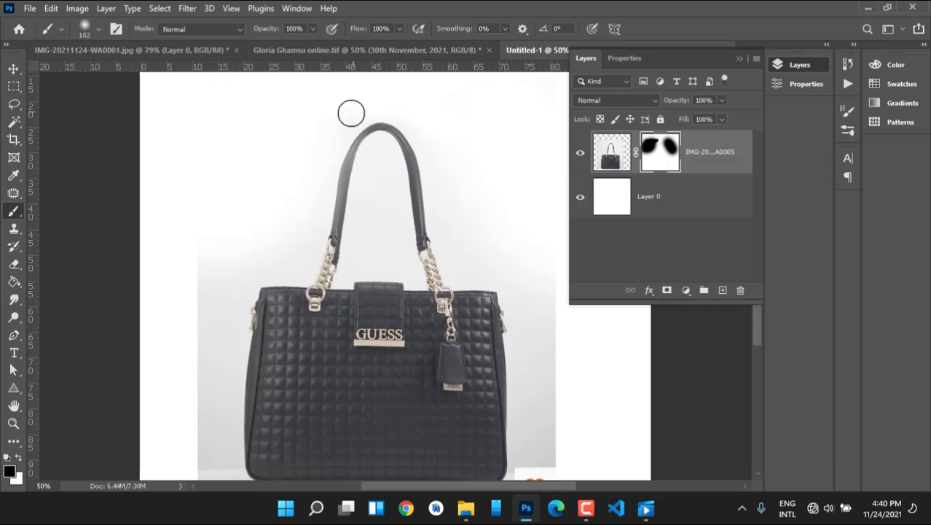
drag(339, 122, 390, 116)
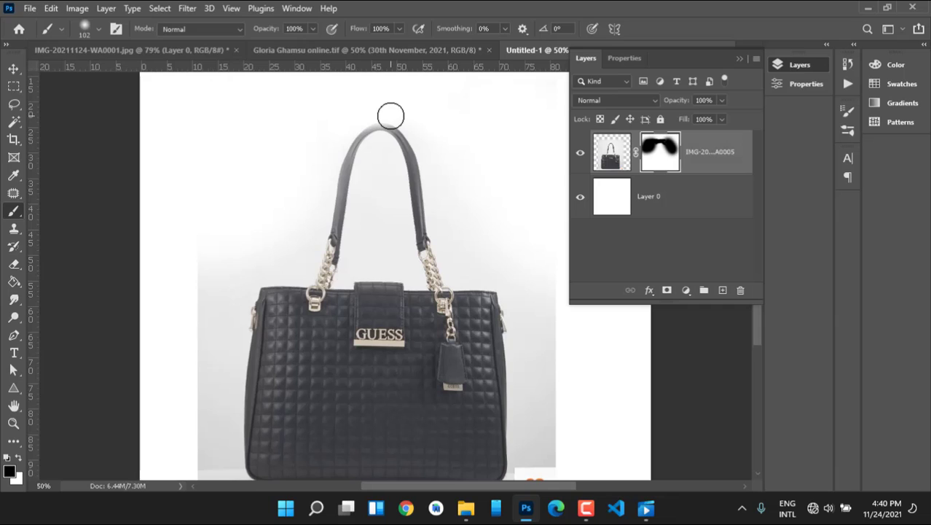
key(ctrl+z)
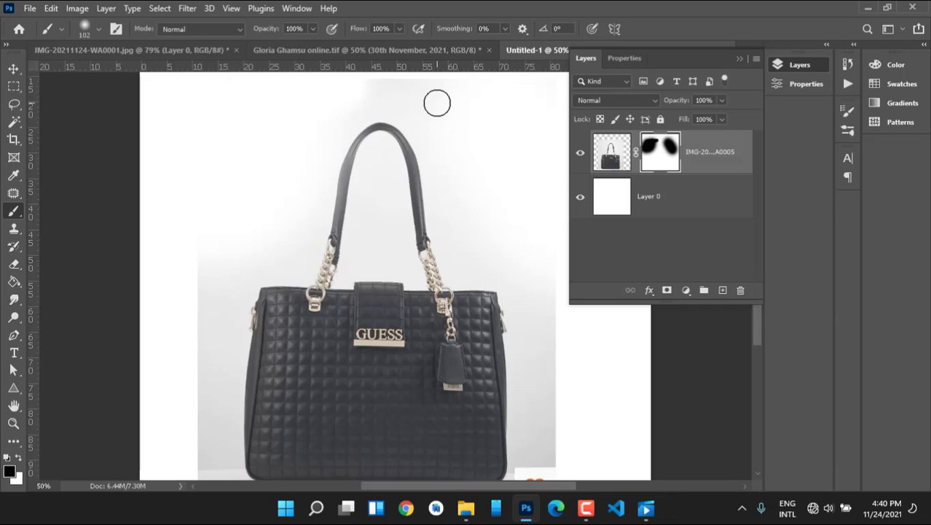
- Paint black on the mask to hide the background above the handle and inside the handle opening
mouse_move(340, 91)
mouse_down()
mouse_move(358, 78)
mouse_move(432, 75)
mouse_move(414, 97)
mouse_move(437, 118)
mouse_move(386, 107)
mouse_move(337, 129)
mouse_up()
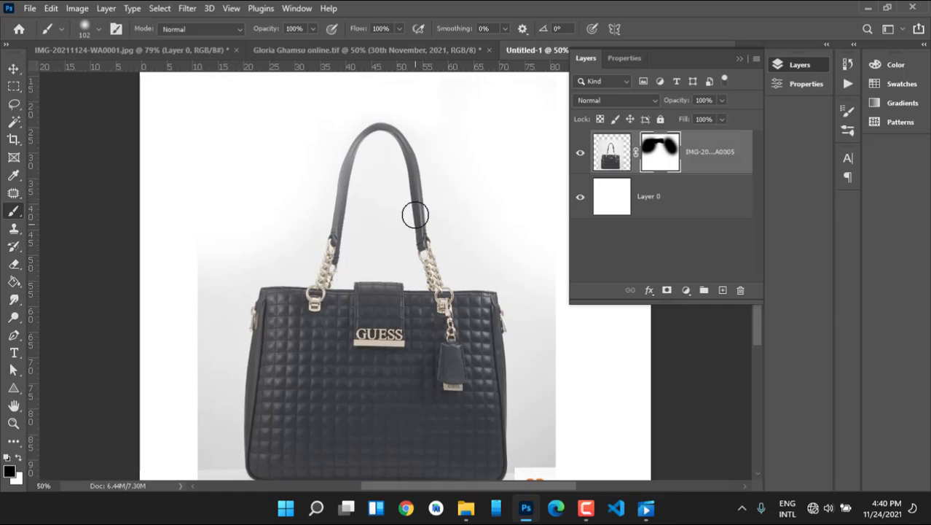
mouse_move(383, 161)
mouse_down()
mouse_move(359, 260)
mouse_move(375, 197)
mouse_move(400, 252)
mouse_move(379, 161)
mouse_move(366, 212)
mouse_up()
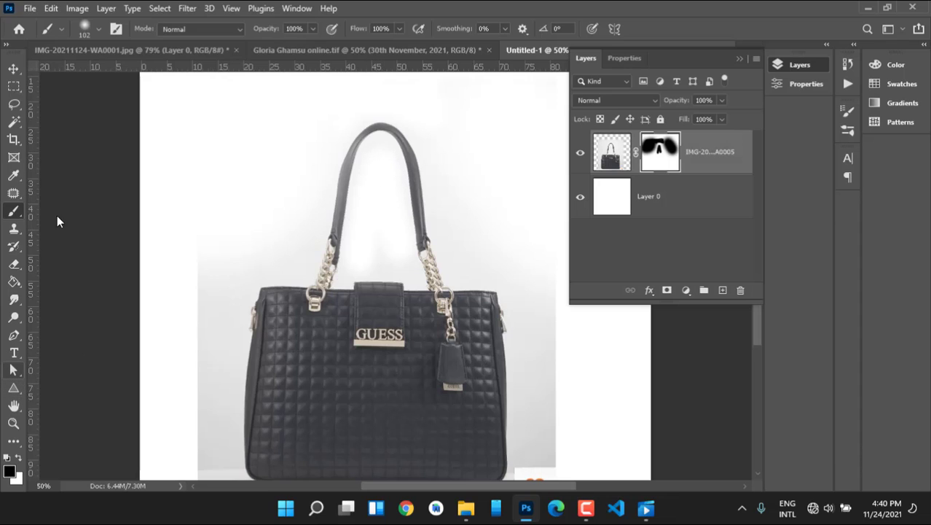
- Select the grey background around the handbag with the Magic Wand tool, adding the side areas to the selection
click(13, 105)
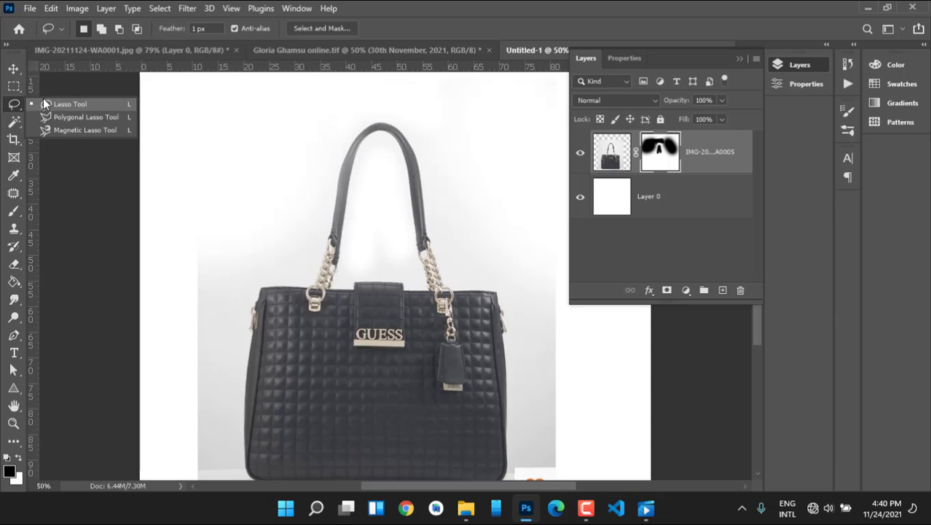
key(w)
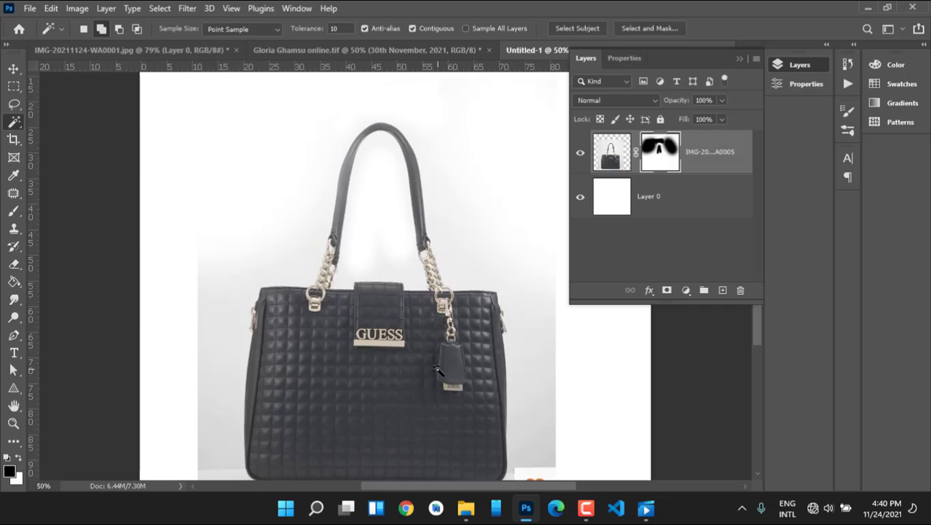
click(543, 428)
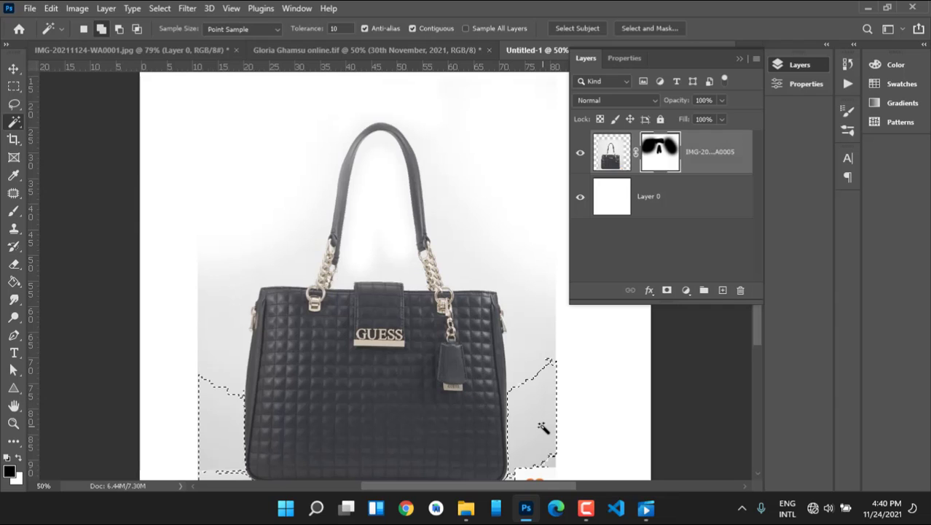
click(547, 343)
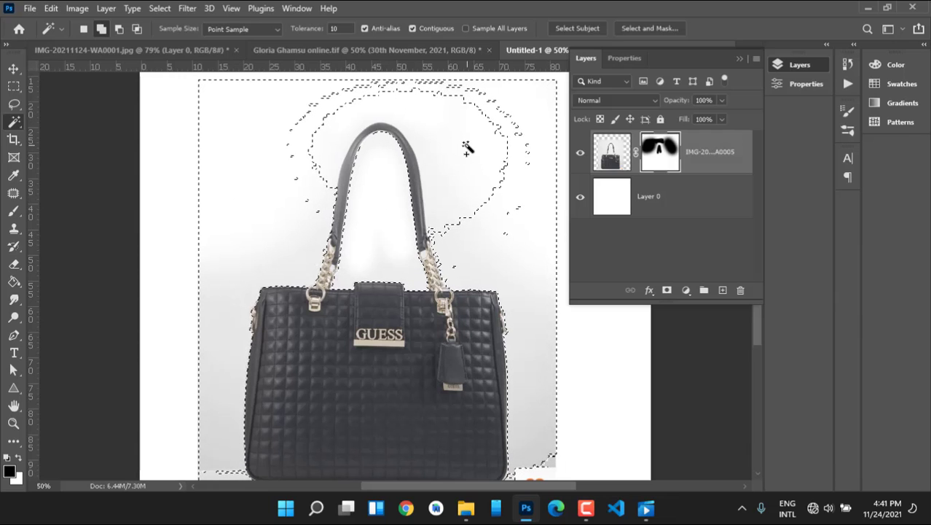
- Hide the selected background on the handbag's layer mask, then clear the leftover grey patches beside the handle and beside the bag's base
click(19, 459)
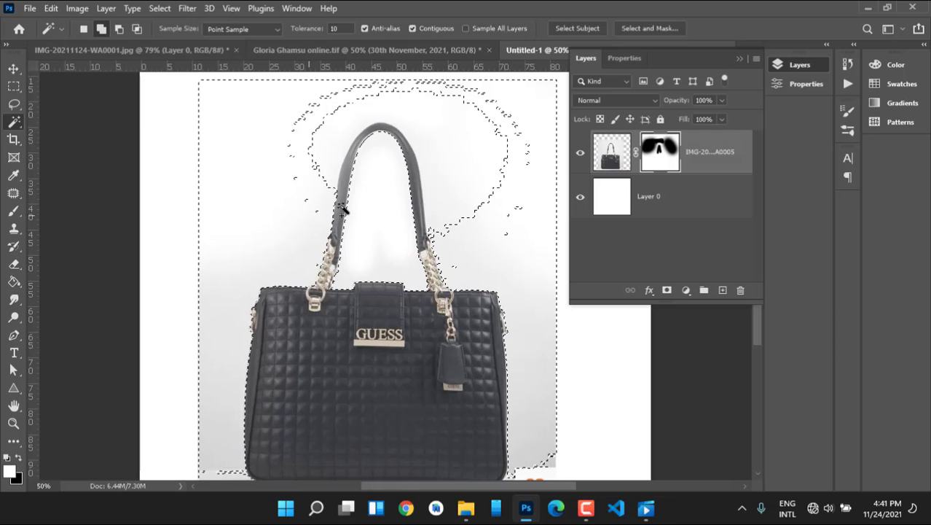
key(alt+BackSpace)
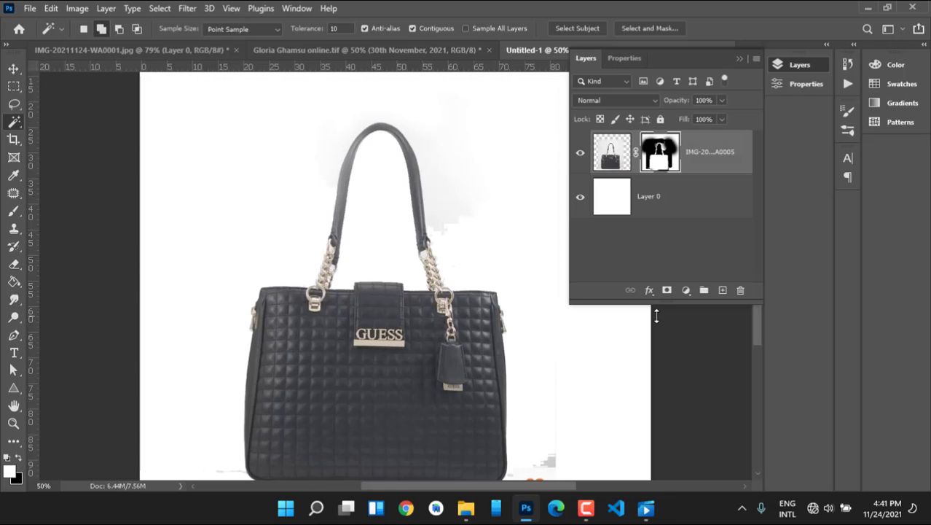
click(438, 198)
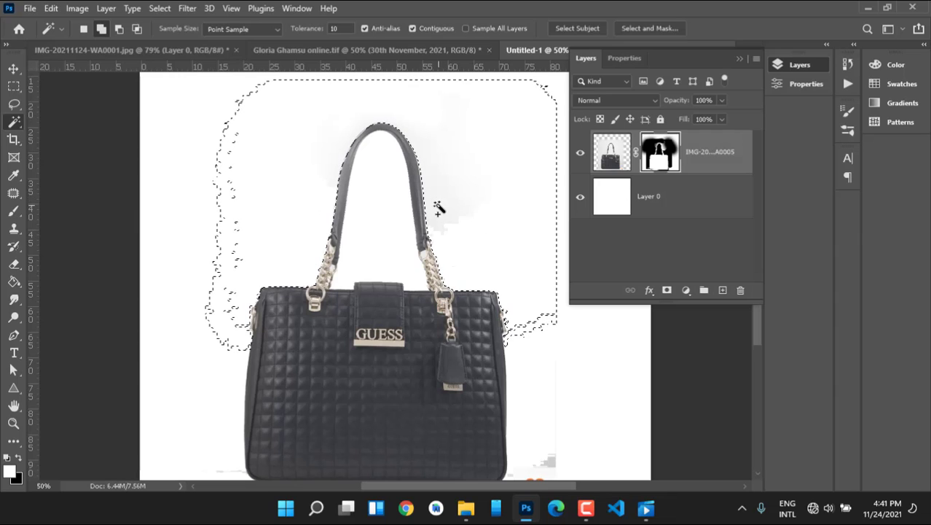
key(Delete)
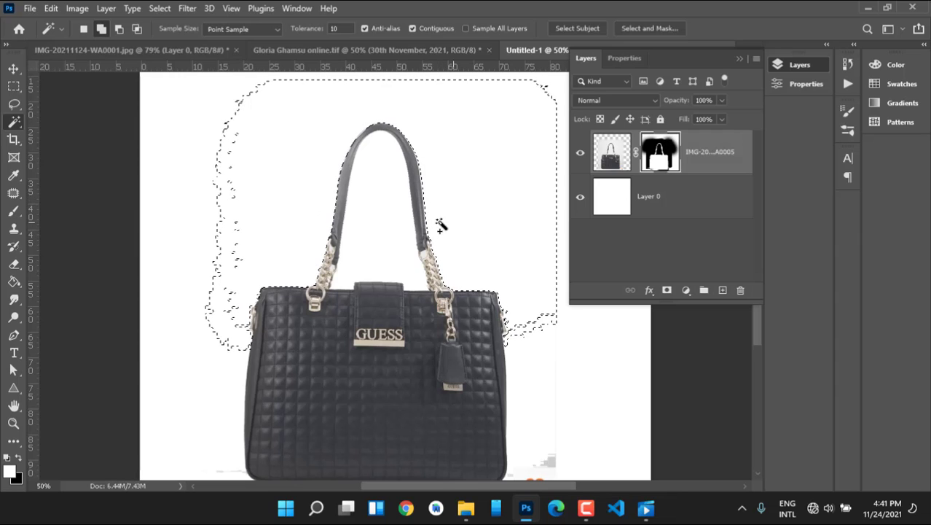
shift+click(552, 462)
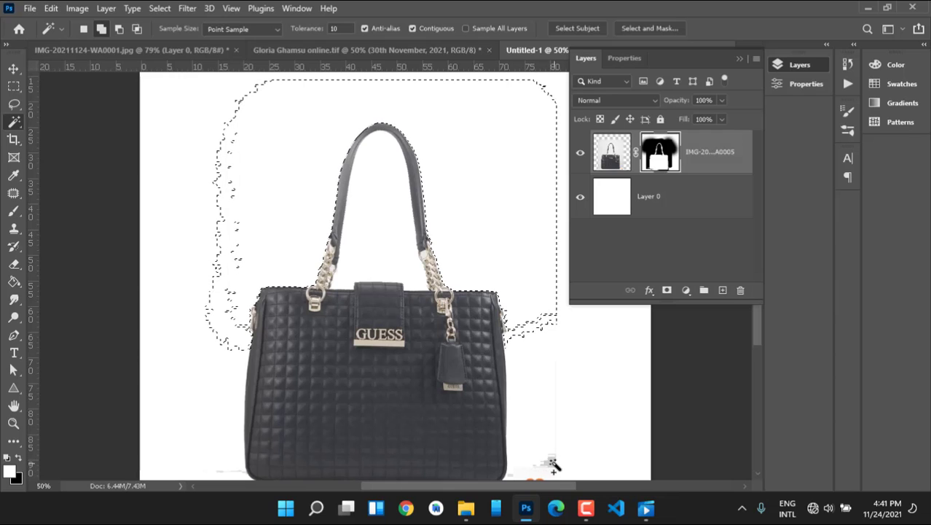
key(Delete)
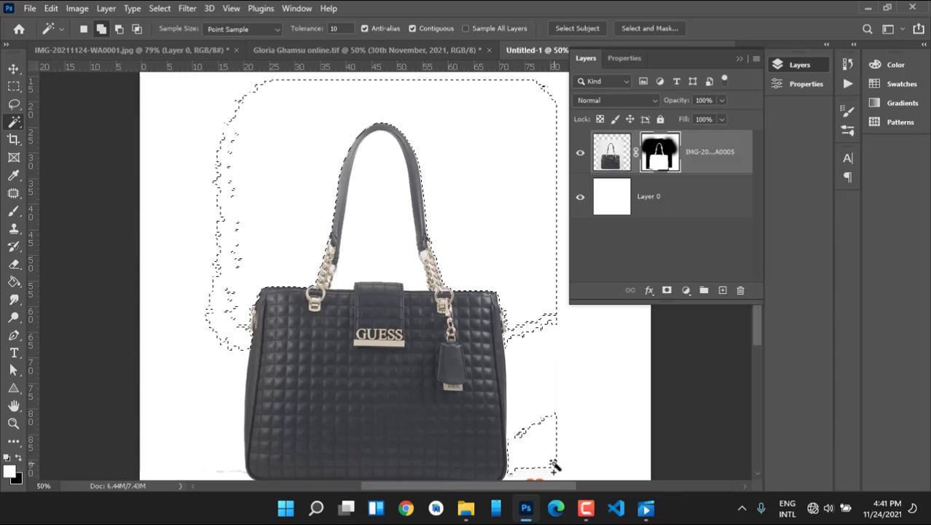
key(ctrl+d)
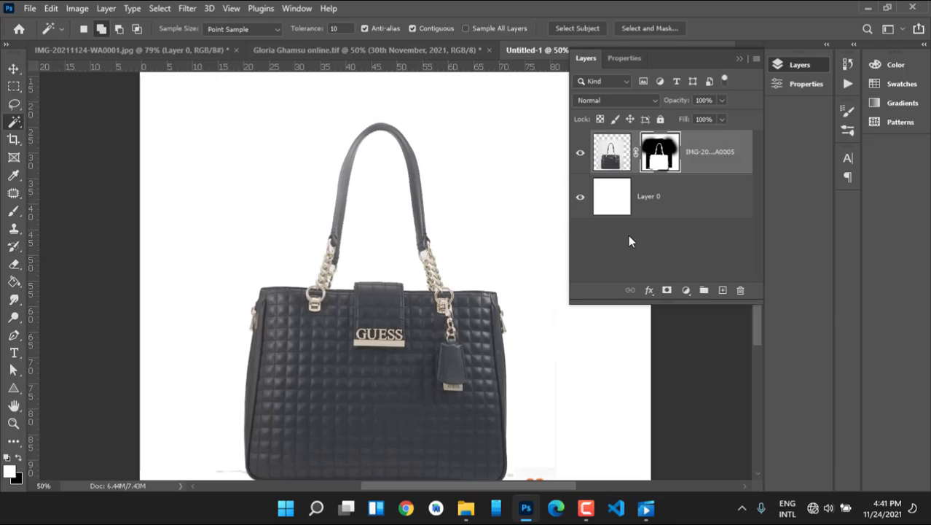
- Disable the handbag's layer mask, move the layer slightly up the canvas, and re-enable the mask
key(v)
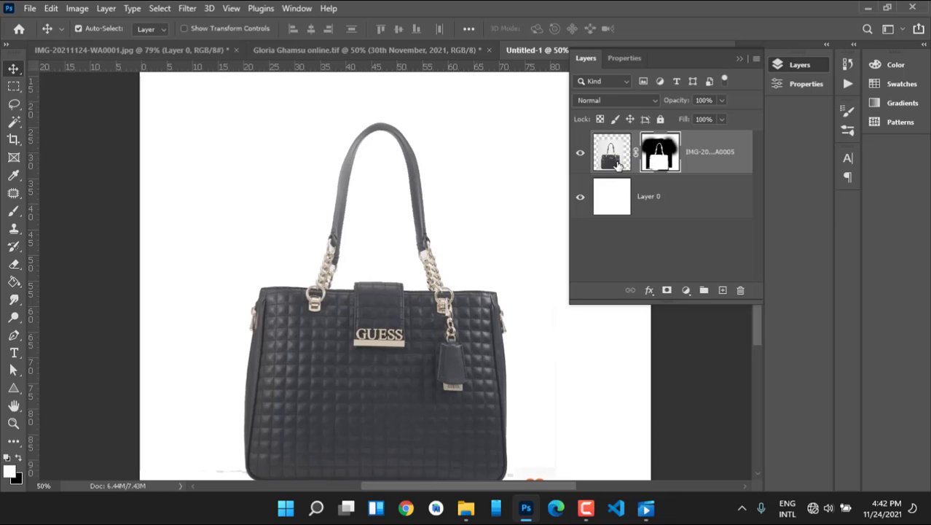
shift+click(660, 154)
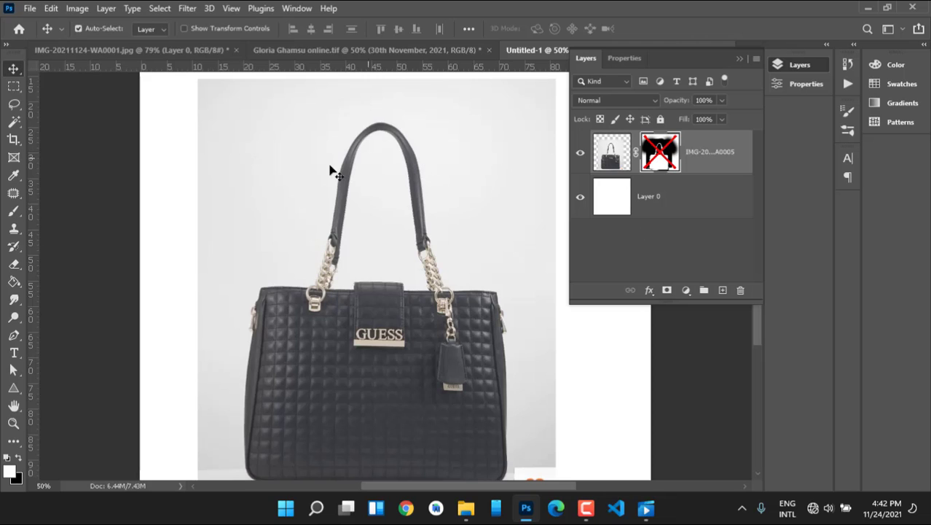
drag(233, 189, 235, 177)
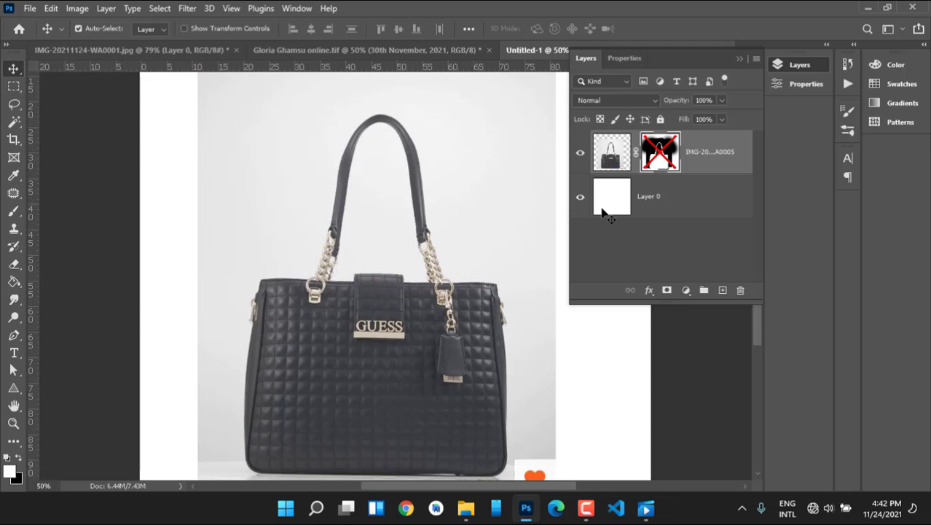
shift+click(659, 157)
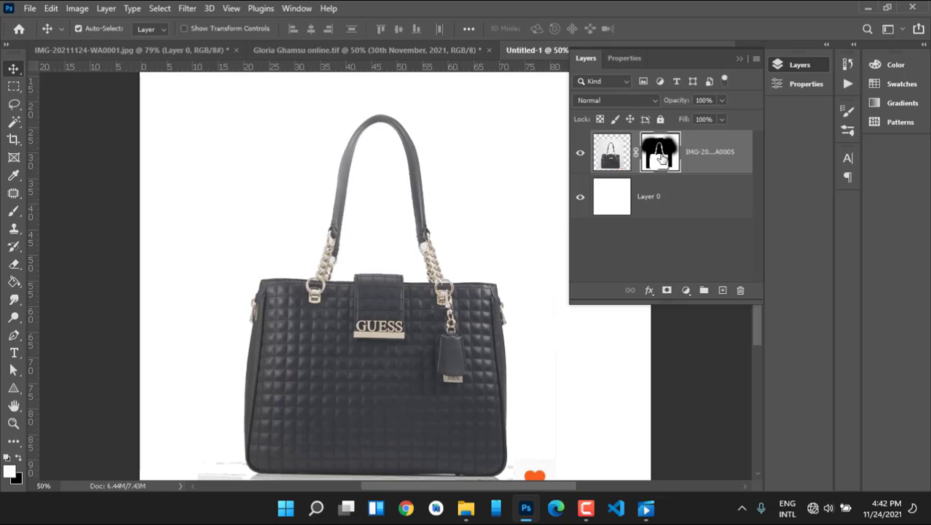
- Examine the colour and opacity display options of the handbag's layer mask, and cancel them
right_click(659, 155)
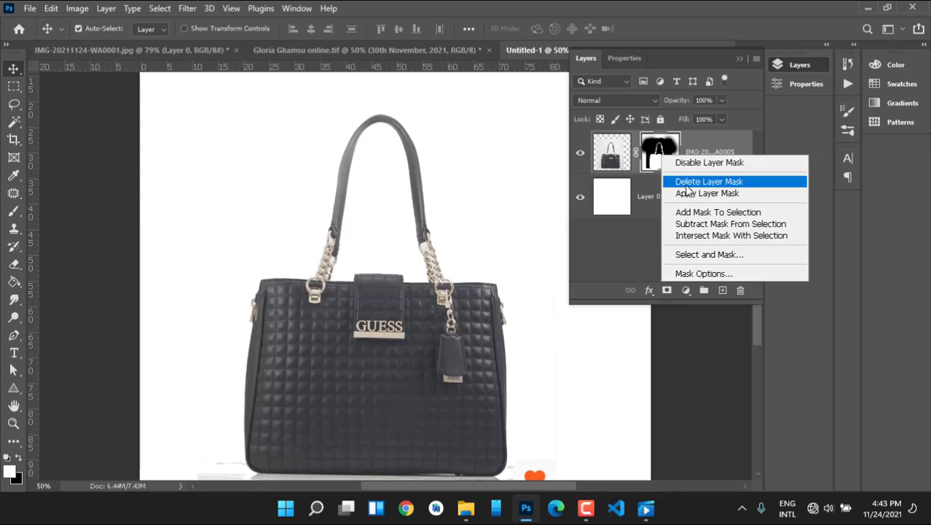
click(701, 273)
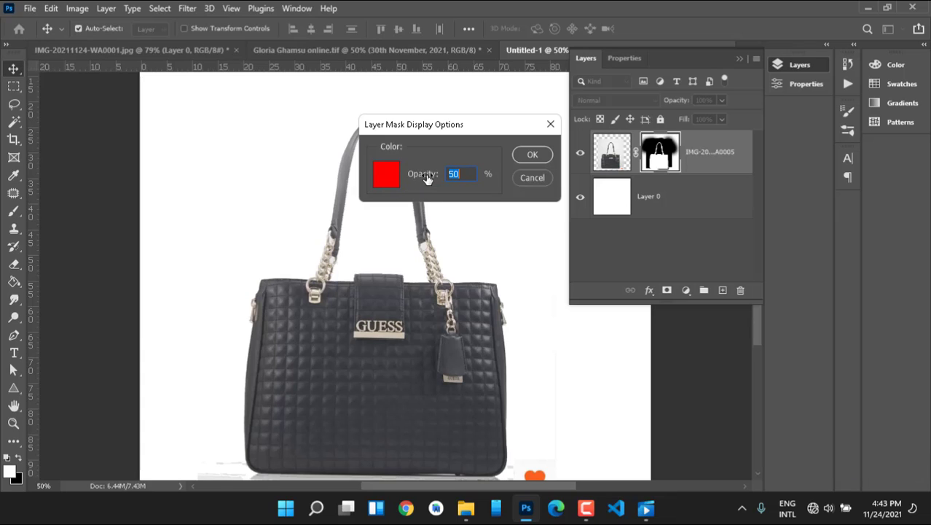
click(530, 178)
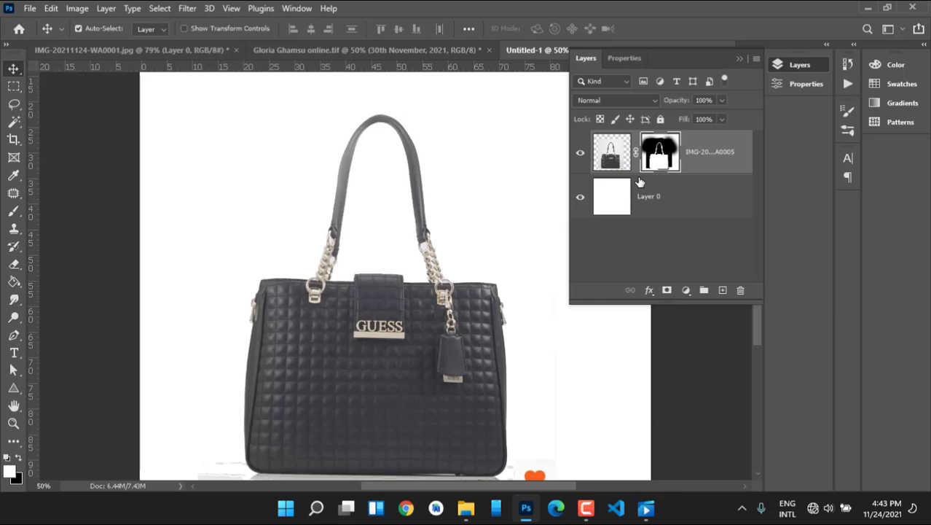
- Select the handbag layer's image and disable its layer mask
right_click(617, 164)
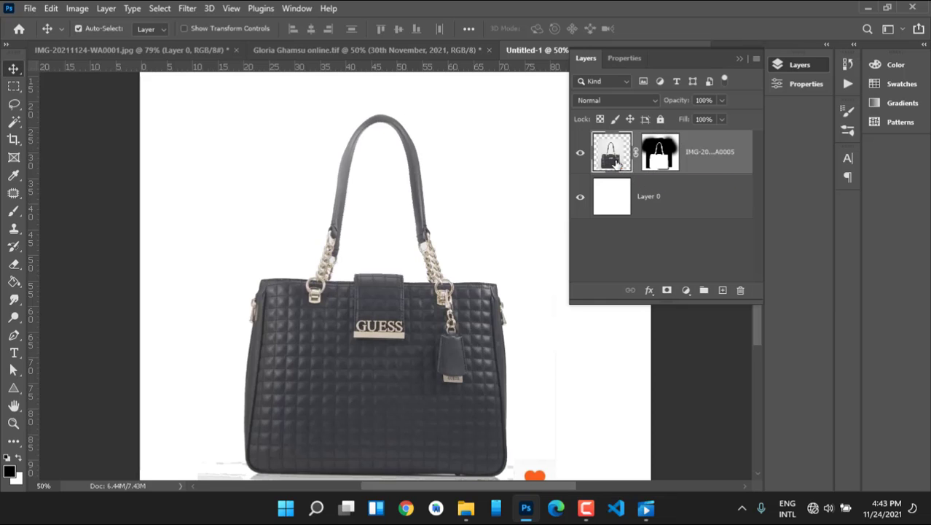
click(613, 161)
right_click(657, 148)
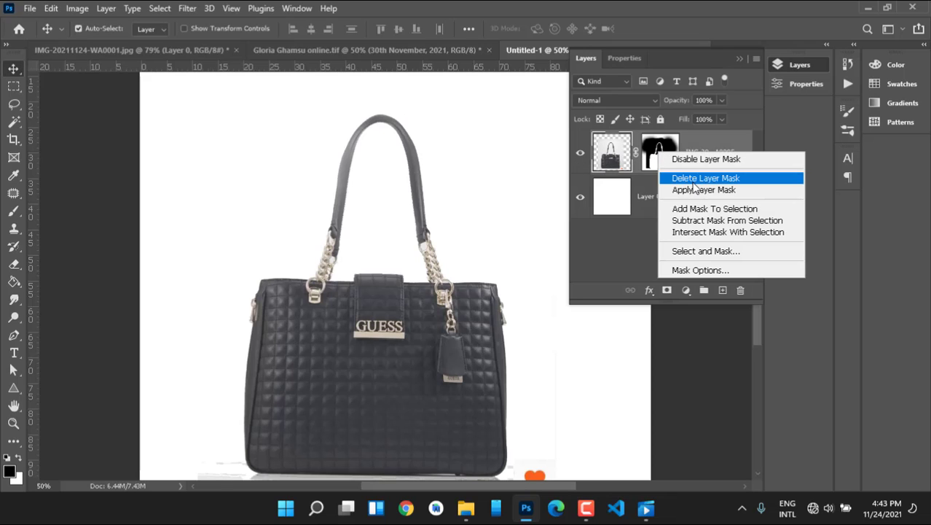
click(689, 160)
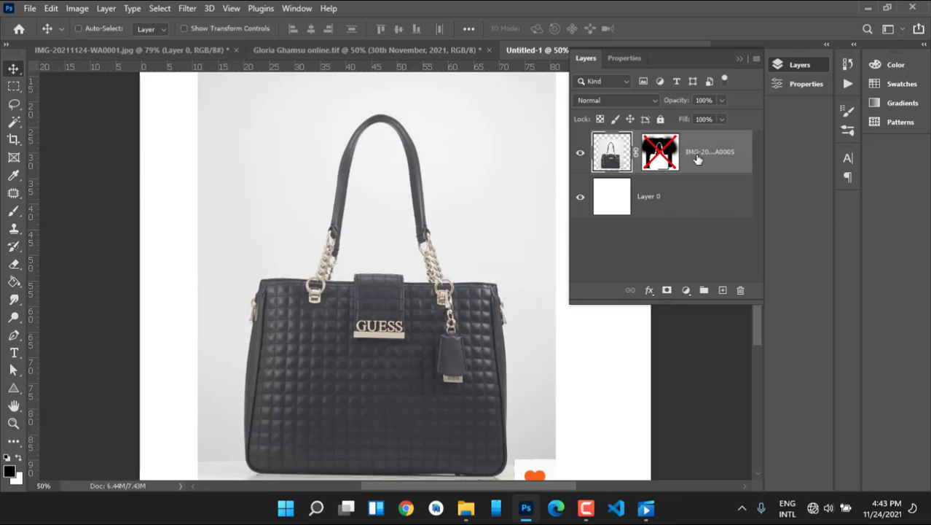
- Duplicate the handbag layer and delete the duplicate's layer mask, toggling the original layer's visibility off and on
key(ctrl+j)
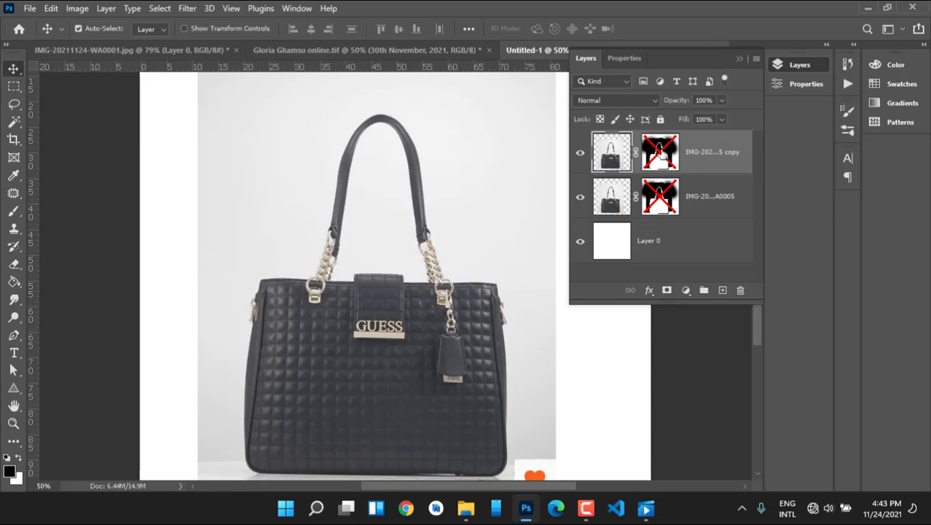
click(662, 153)
key(Delete)
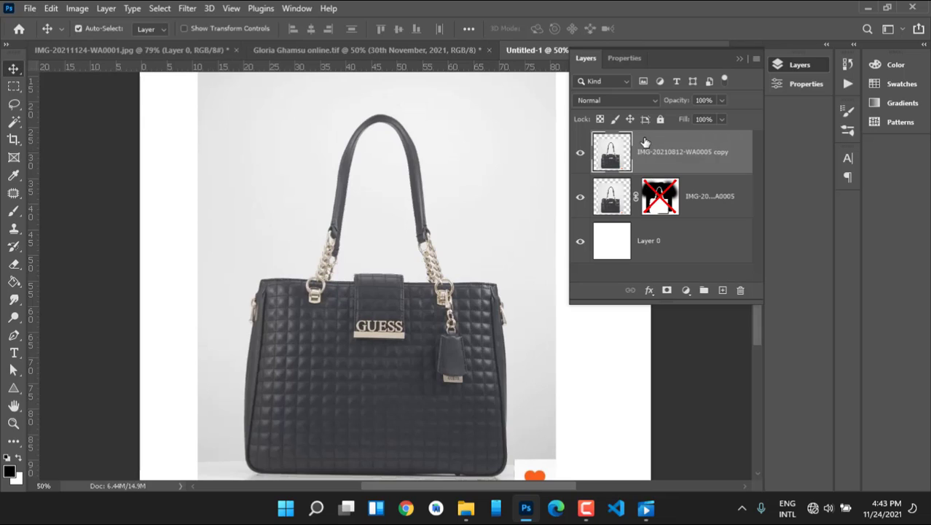
click(580, 197)
click(581, 198)
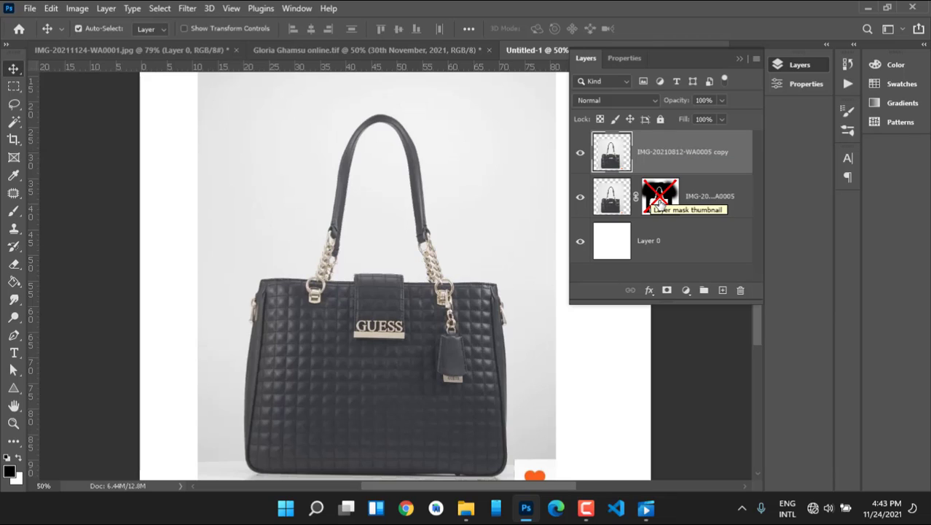
- Enable the original handbag layer's mask and copy that mask onto the unmasked duplicate layer
right_click(658, 202)
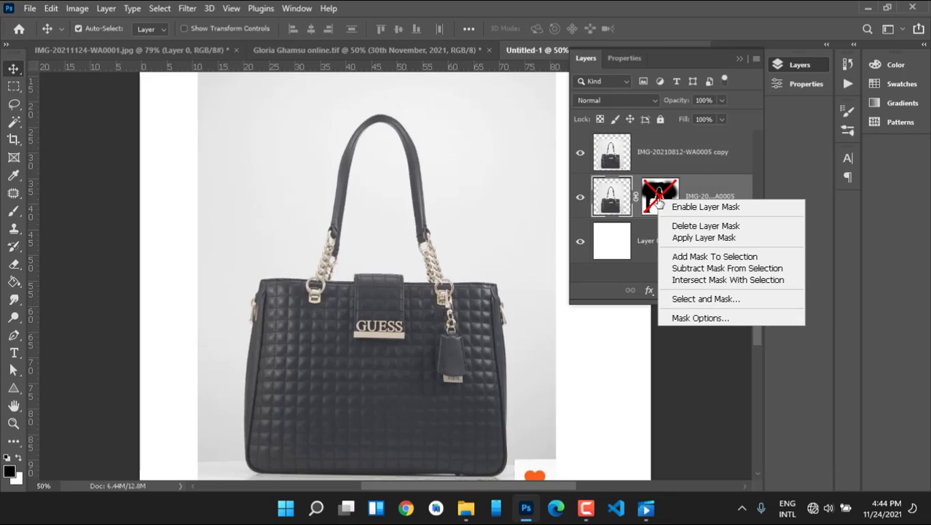
click(685, 211)
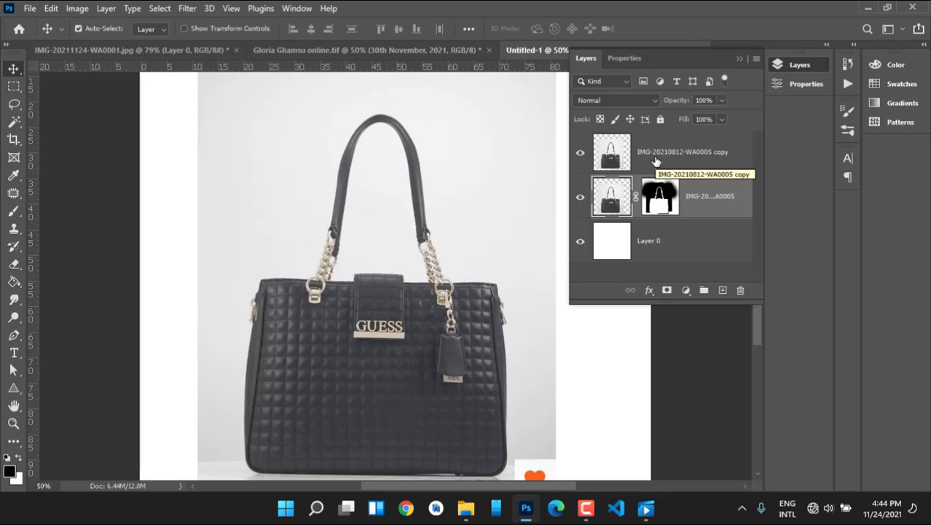
click(666, 209)
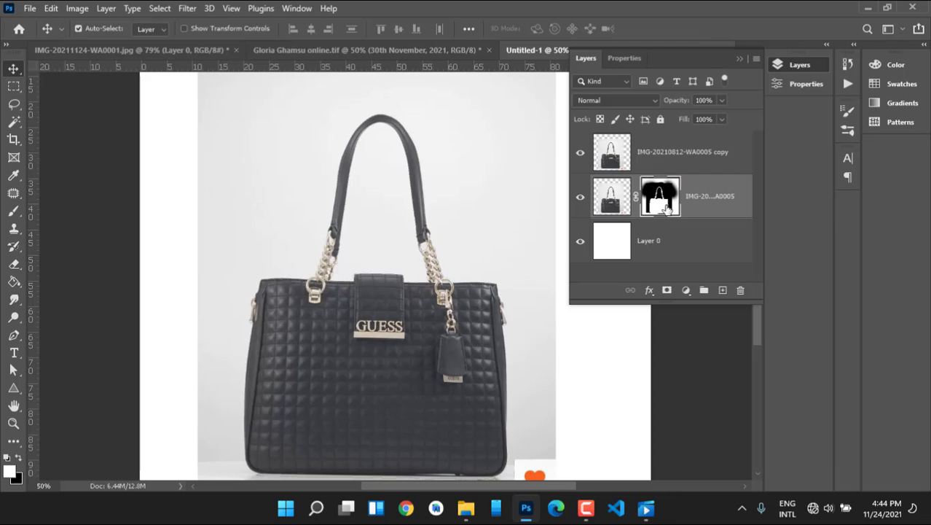
drag(666, 209, 659, 164)
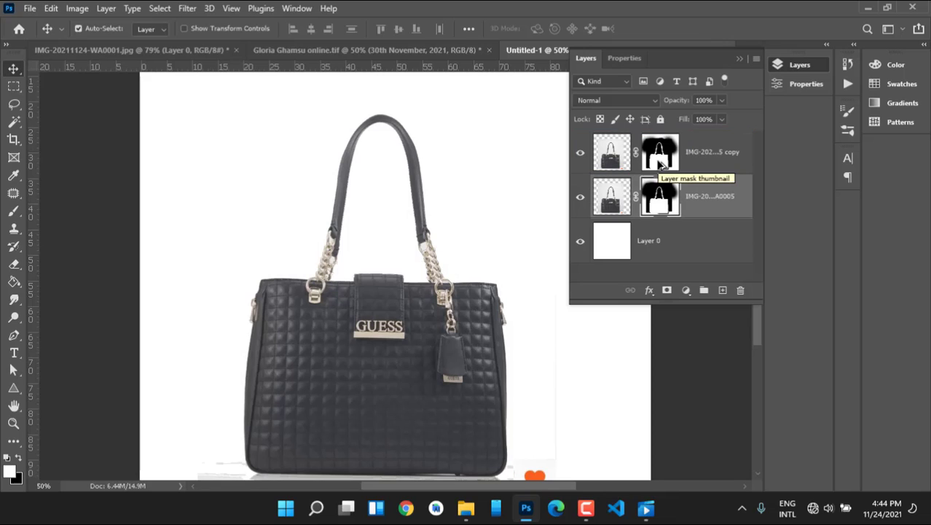
drag(658, 163, 660, 188)
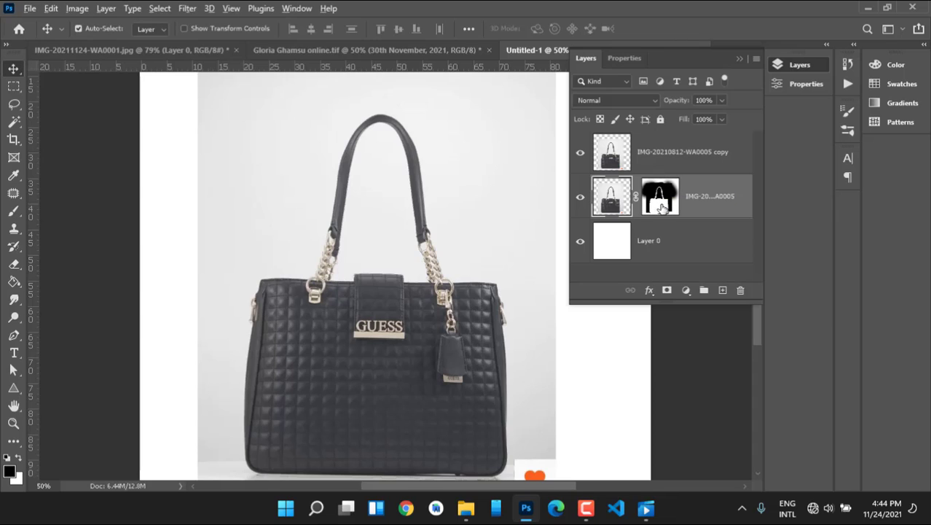
drag(661, 204, 658, 161)
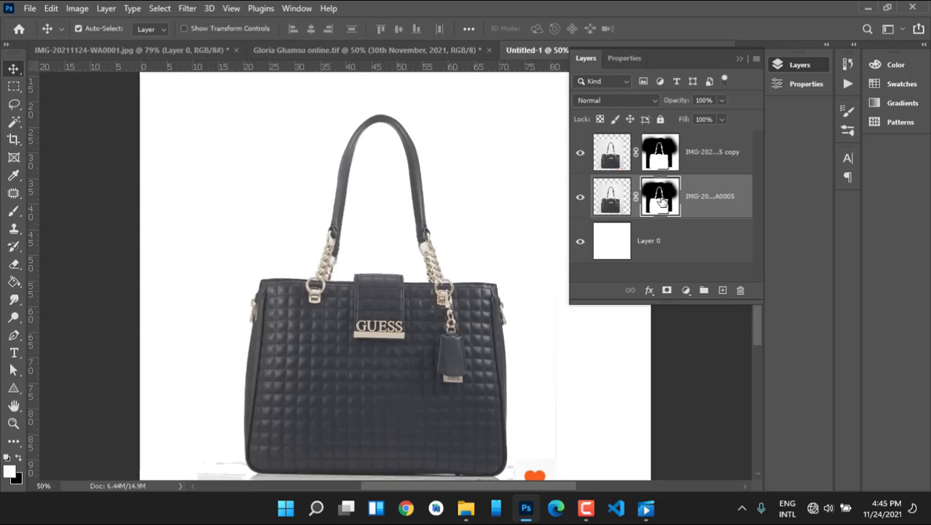
- Delete the original handbag layer's mask and the masked duplicate layer, keeping the original photo above the white layer
key(Delete)
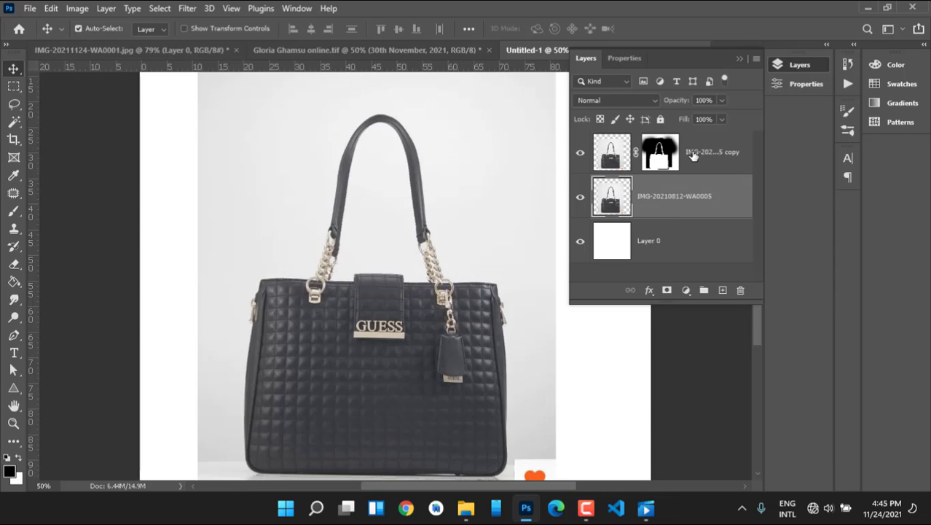
click(693, 155)
key(Delete)
key(Delete)
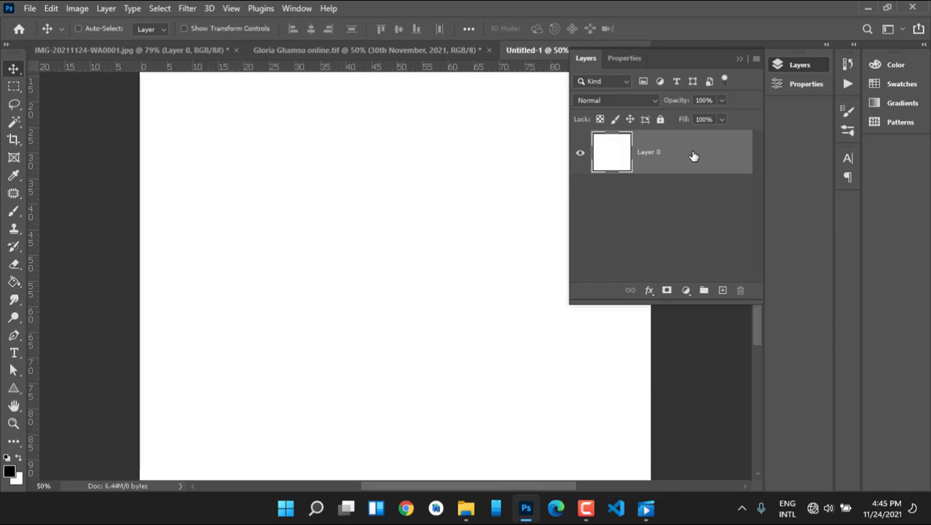
key(ctrl+z)
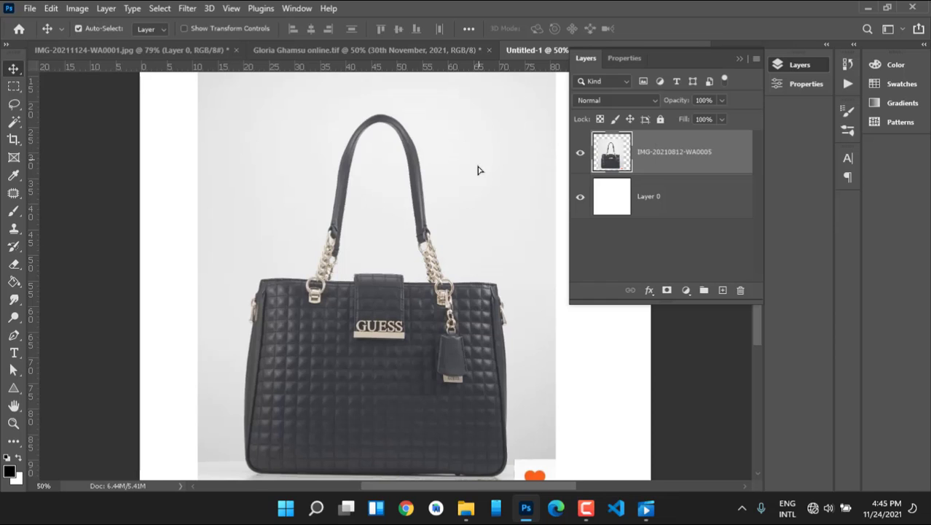
- Move the handbag photo slightly down, apply the Remove Background quick action, and view the mask it creates
drag(477, 153, 478, 166)
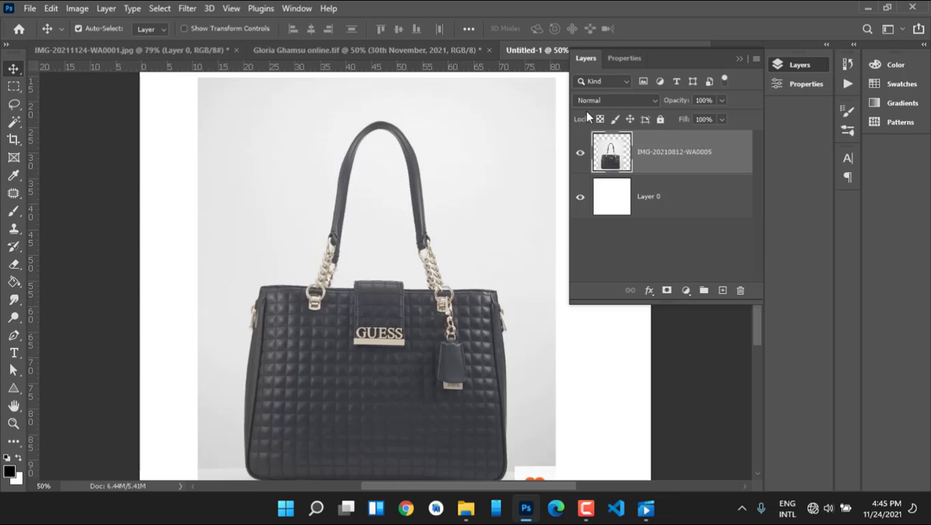
click(788, 85)
scroll(694, 182, down, 1)
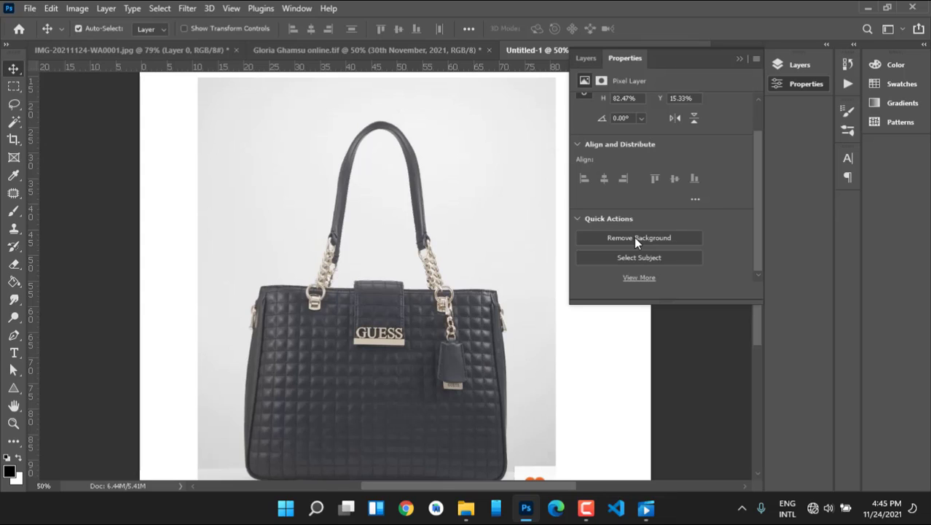
click(635, 238)
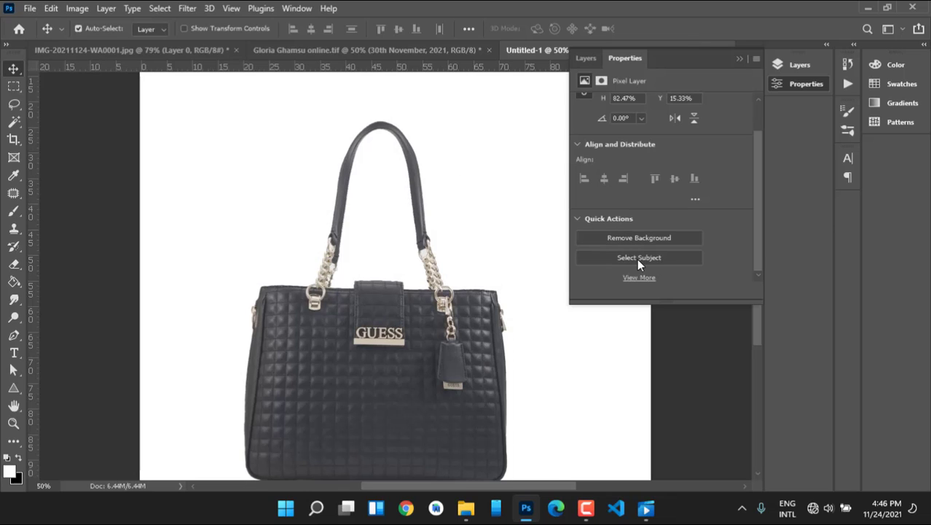
scroll(455, 276, down, 1)
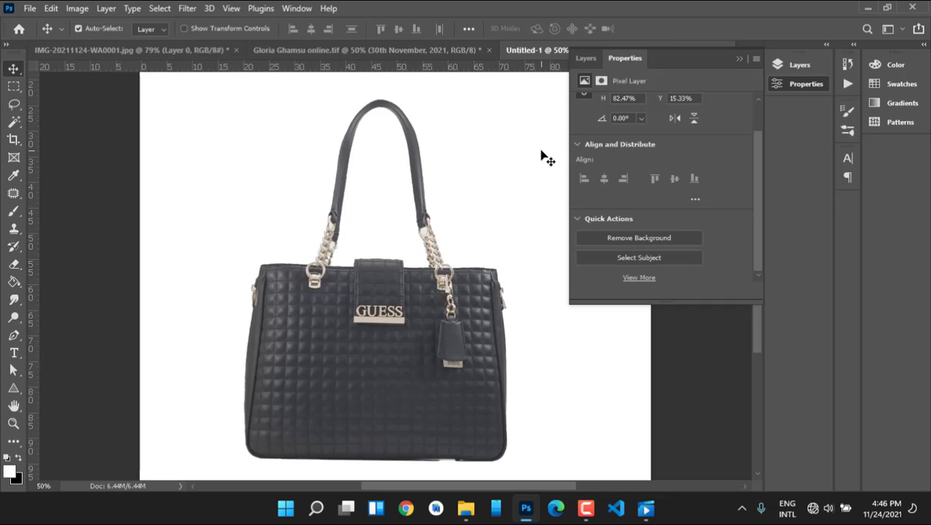
click(587, 58)
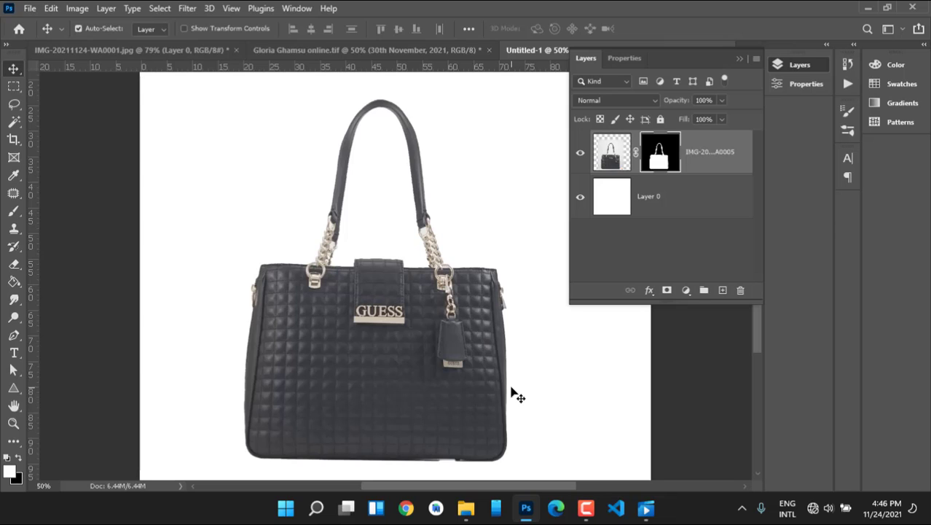
click(586, 508)
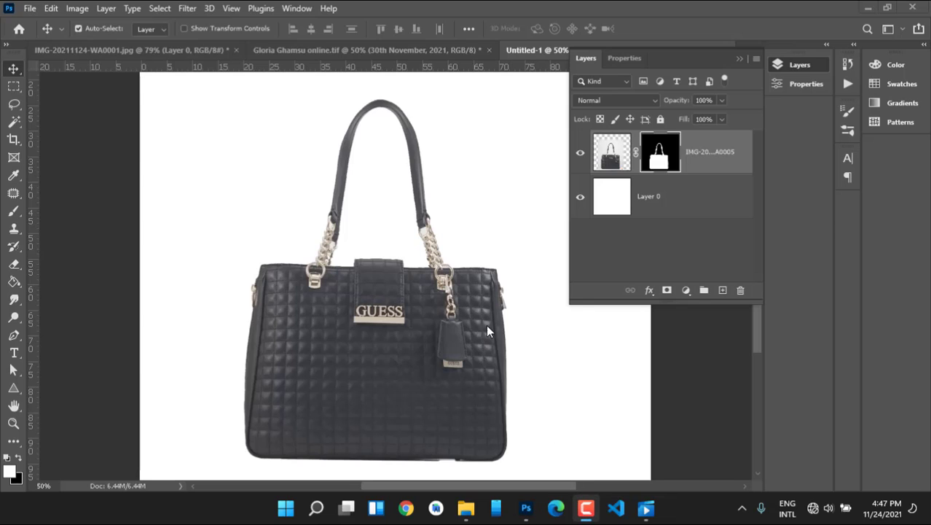